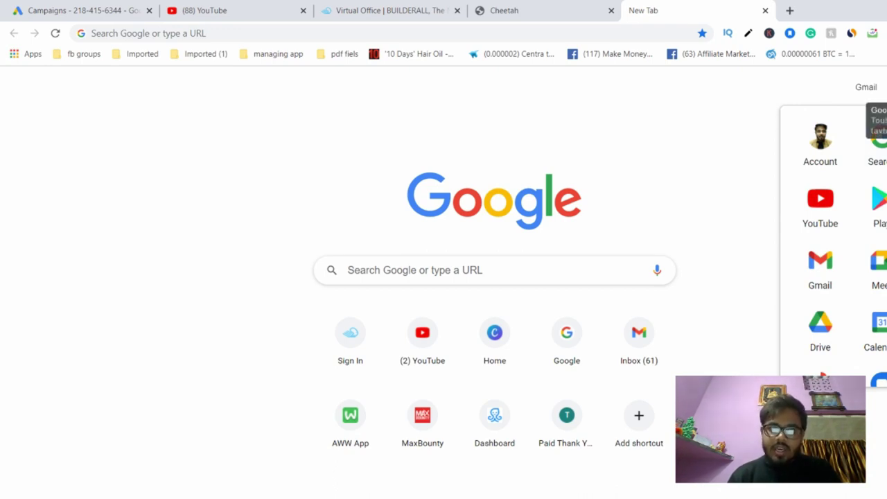
Switch to Google Ads and start a new campaign with the Sales goal and the Video campaign type
{"action": "scroll", "coordinate": [820, 277], "scroll_direction": "down", "scroll_amount": 5}
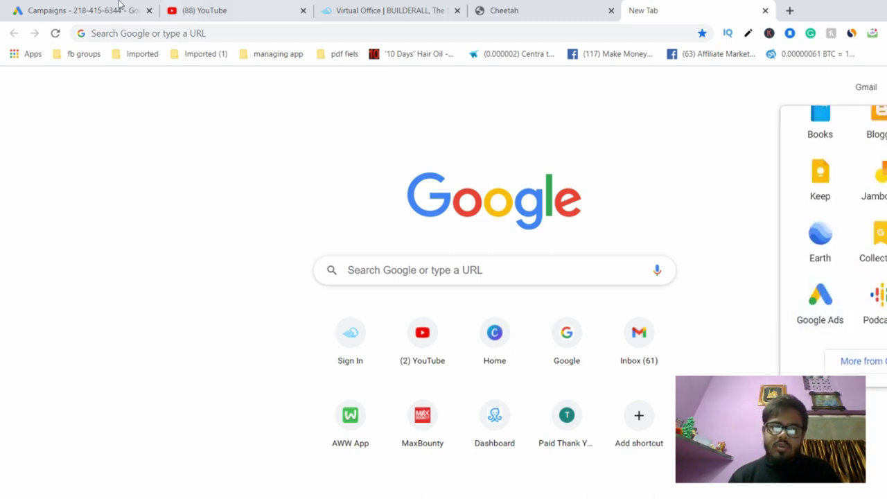
{"action": "left_click", "coordinate": [83, 10]}
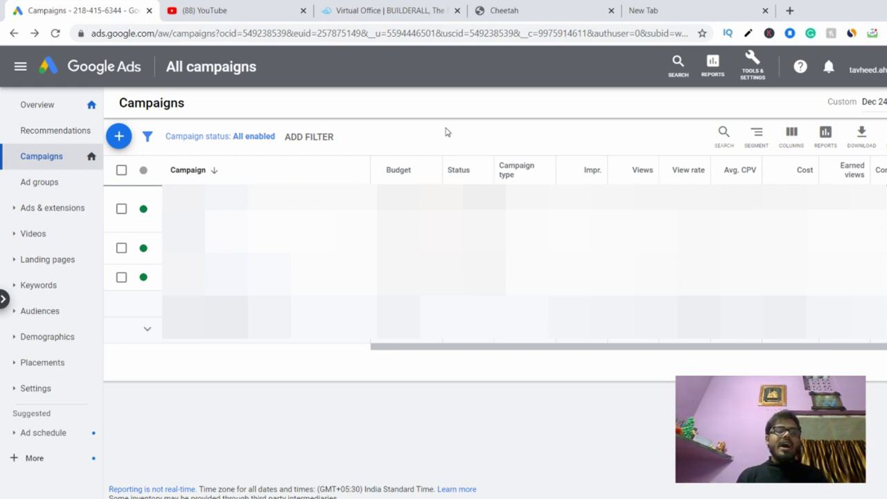
{"action": "left_click", "coordinate": [119, 137]}
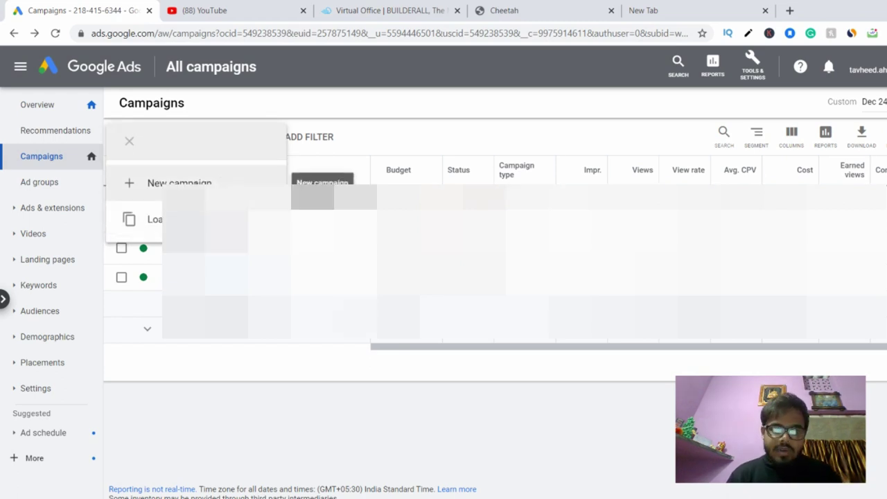
{"action": "left_click", "coordinate": [261, 182]}
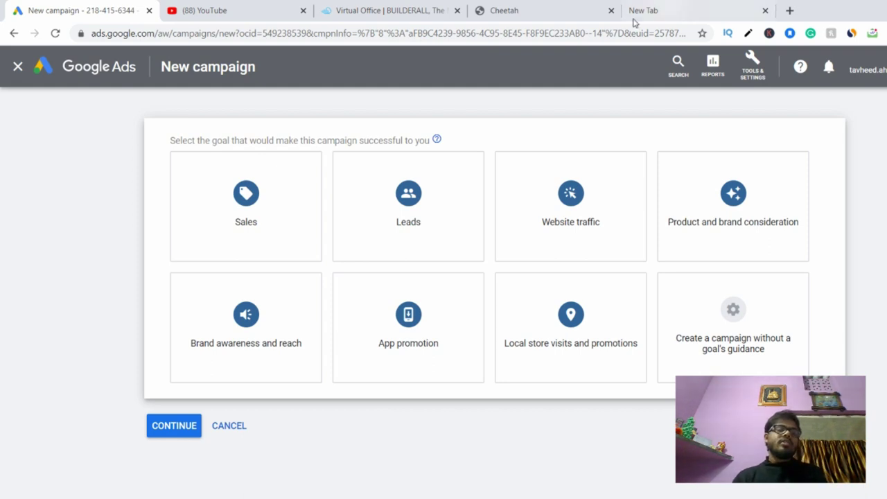
{"action": "left_click", "coordinate": [317, 208]}
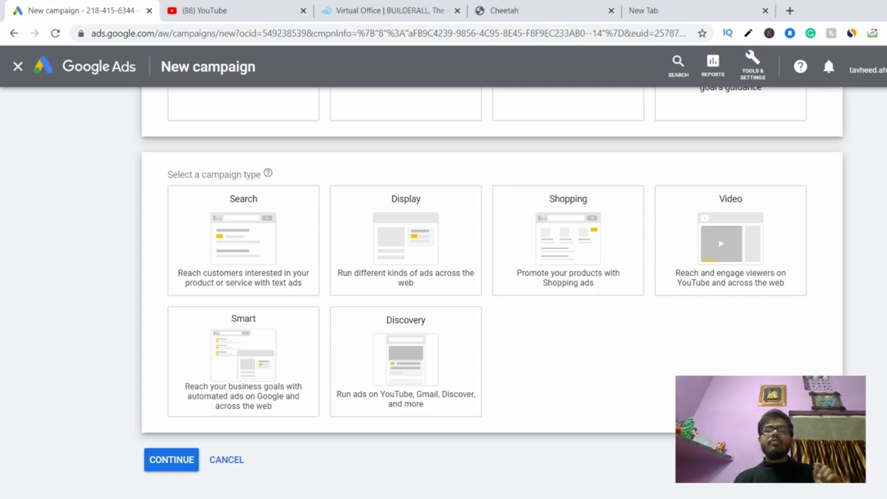
{"action": "left_click", "coordinate": [783, 223]}
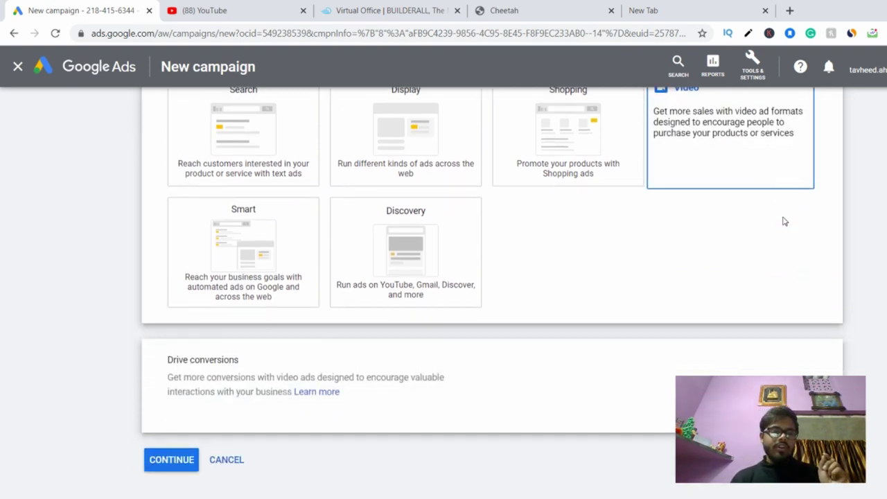
{"action": "left_click", "coordinate": [178, 467]}
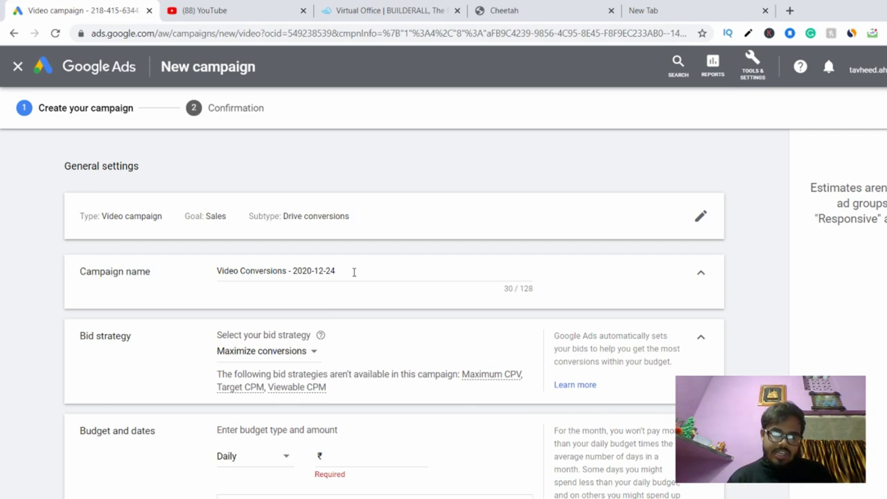
Rename the campaign as "3rd video ad"
{"action": "left_click_drag", "start_coordinate": [347, 271], "coordinate": [216, 271]}
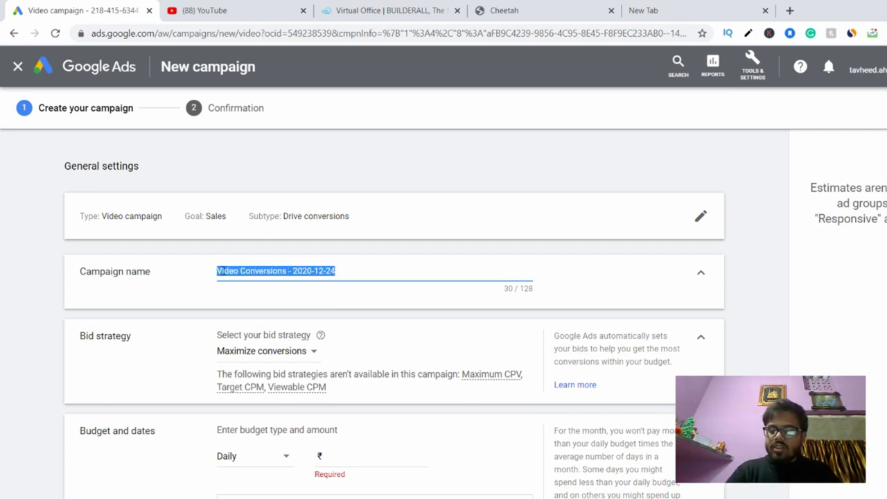
{"action": "type", "text": "3"}
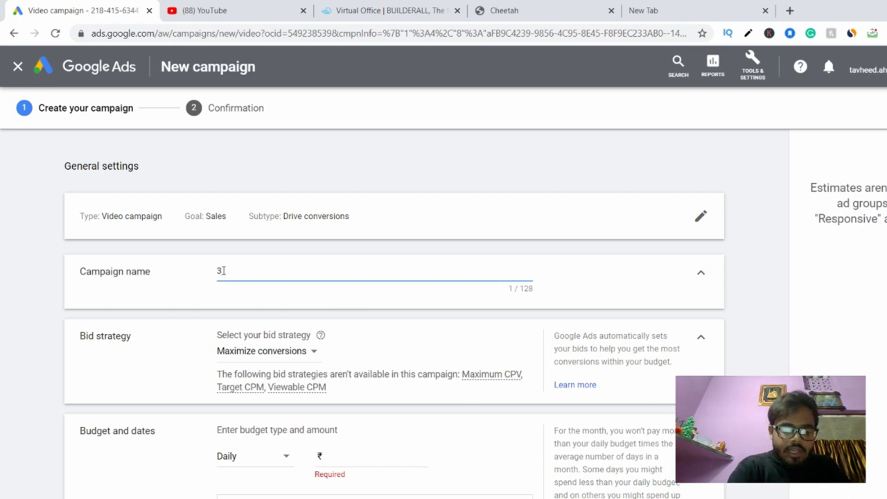
{"action": "type", "text": "rd video "}
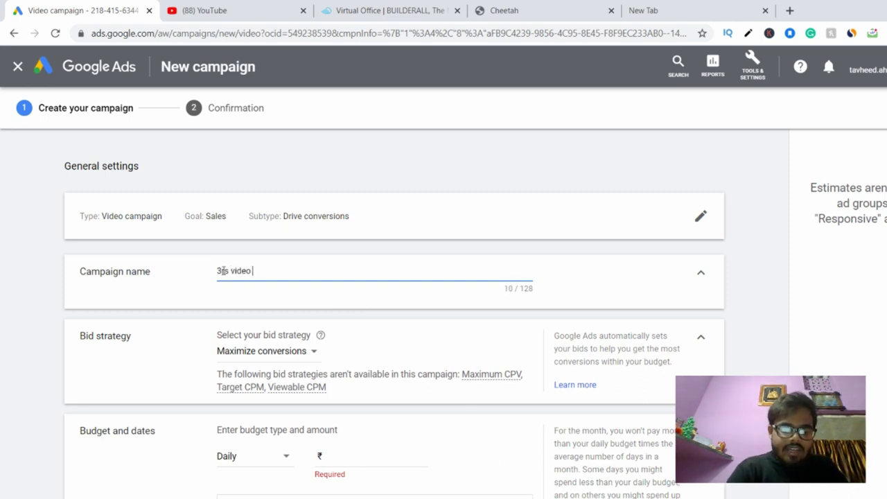
{"action": "type", "text": "ad"}
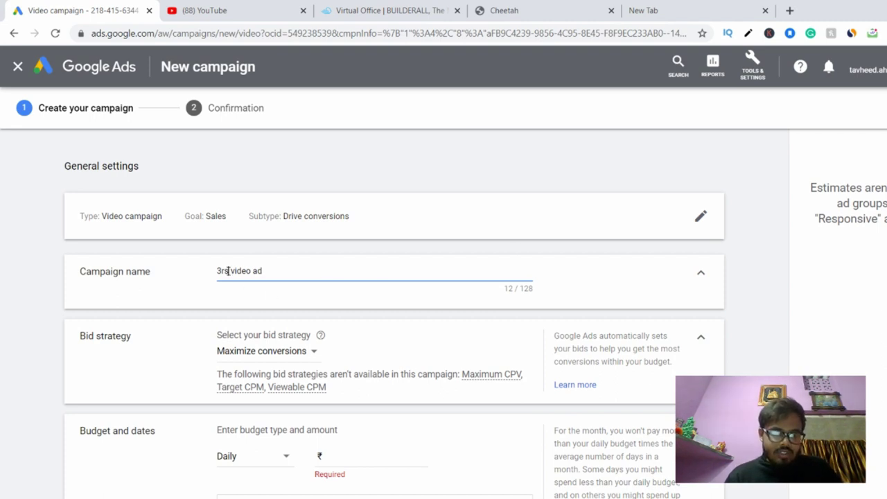
{"action": "left_click", "coordinate": [229, 271]}
{"action": "key", "text": "BackSpace"}
{"action": "key", "text": "BackSpace"}
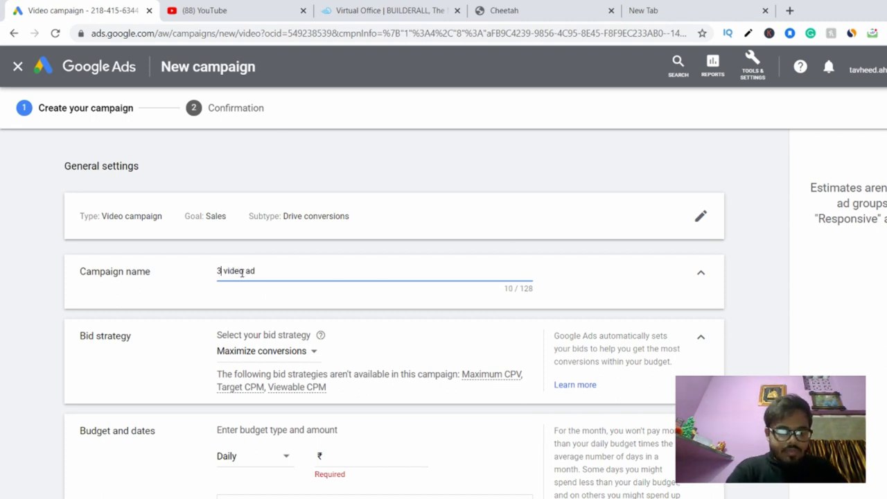
{"action": "type", "text": "ad"}
{"action": "key", "text": "BackSpace"}
{"action": "key", "text": "BackSpace"}
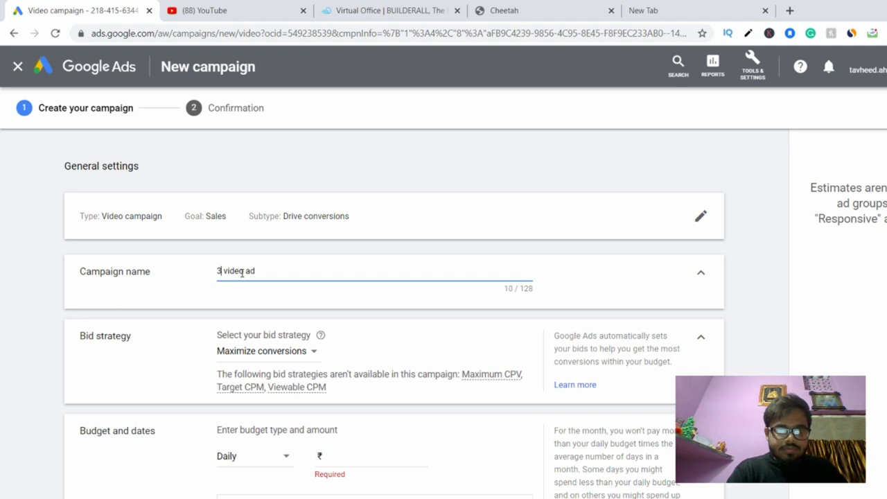
{"action": "type", "text": "rd"}
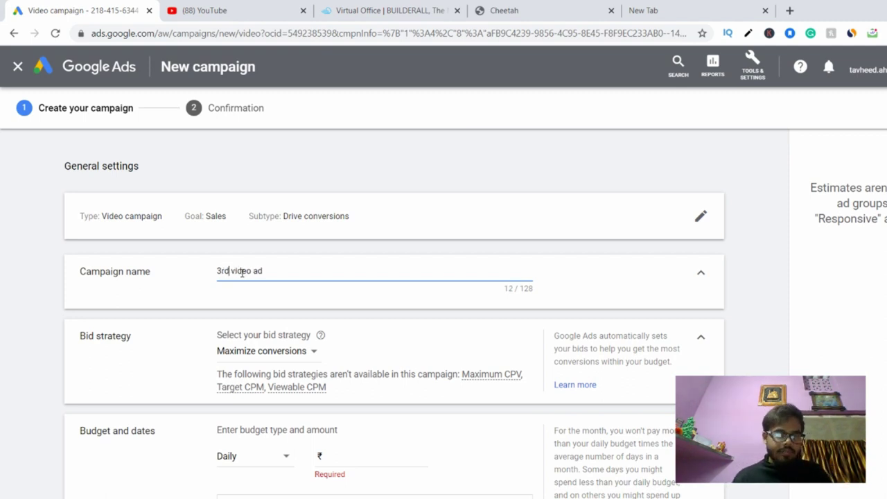
Keep Maximize conversions as the bid strategy and set a daily budget of ₹300
{"action": "scroll", "coordinate": [508, 342], "scroll_direction": "down", "scroll_amount": 2}
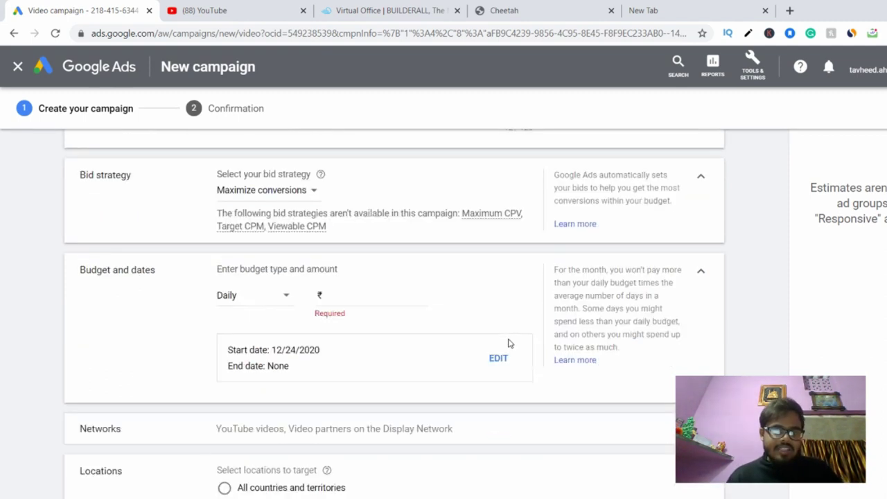
{"action": "left_click", "coordinate": [256, 192]}
{"action": "left_click", "coordinate": [256, 232]}
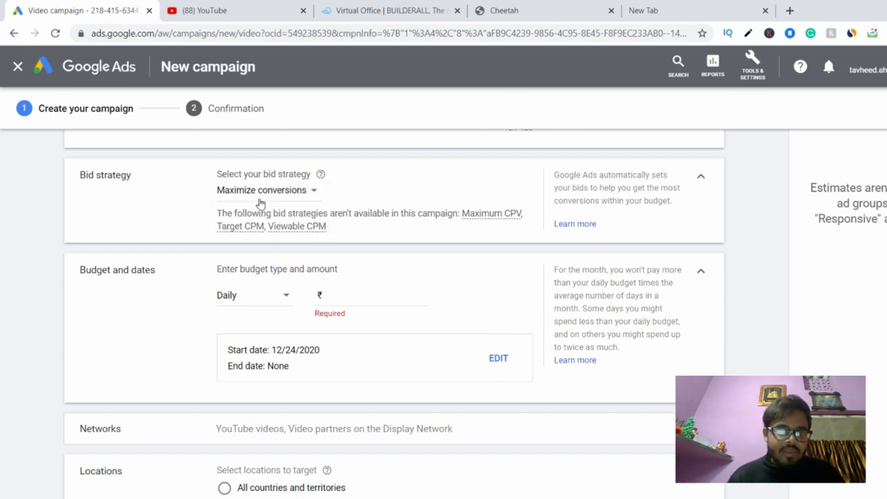
{"action": "left_click", "coordinate": [276, 296]}
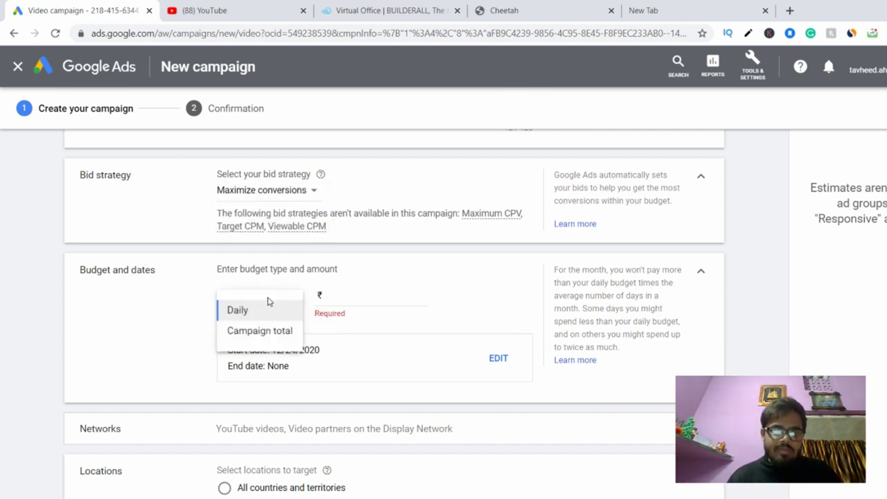
{"action": "left_click", "coordinate": [233, 313]}
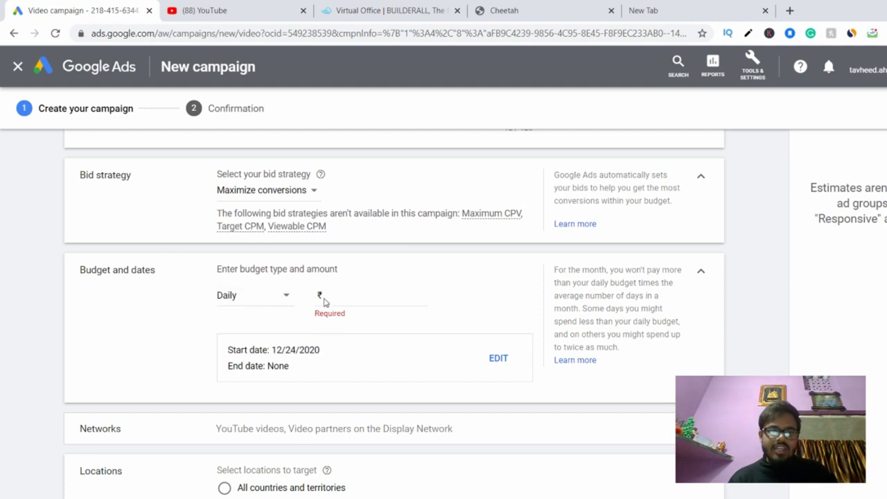
{"action": "left_click", "coordinate": [358, 297]}
{"action": "type", "text": "300"}
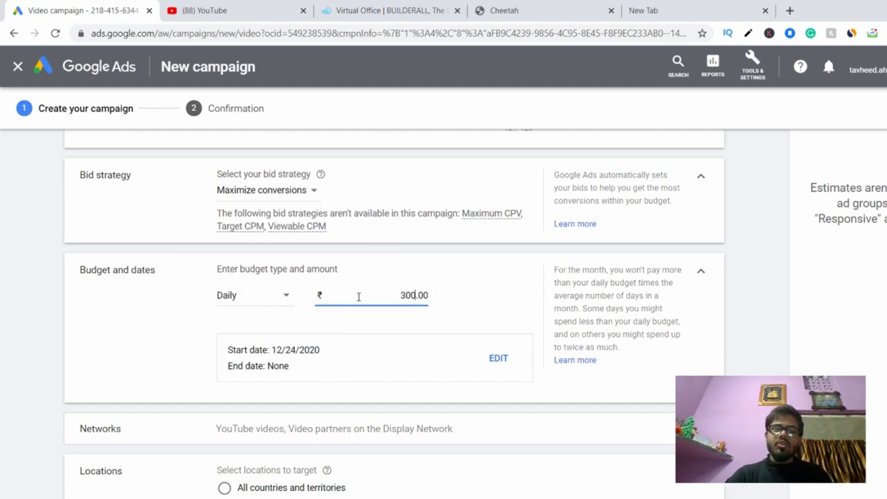
{"action": "left_click", "coordinate": [701, 272]}
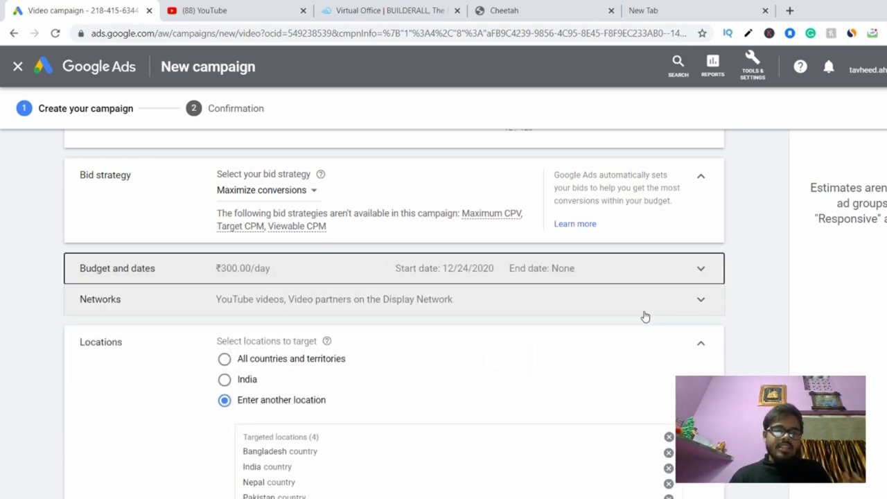
Exclude video partners on the Display Network from the campaign's networks
{"action": "left_click", "coordinate": [644, 315]}
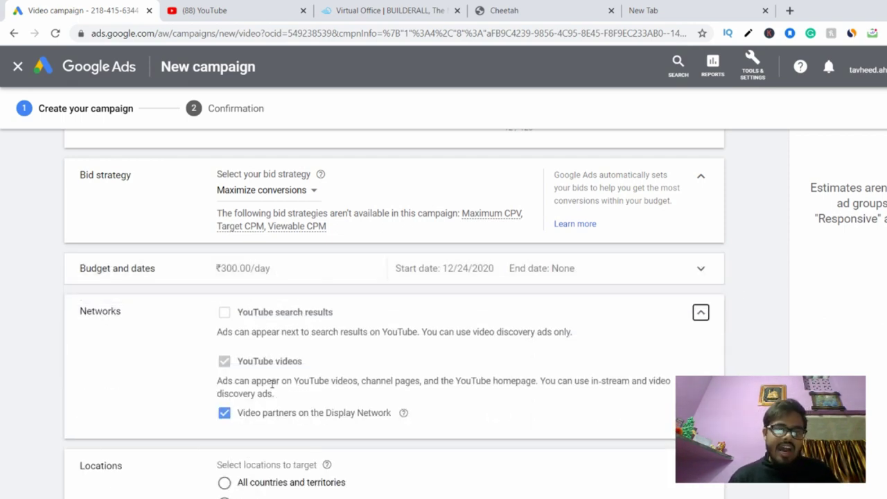
{"action": "left_click", "coordinate": [224, 414]}
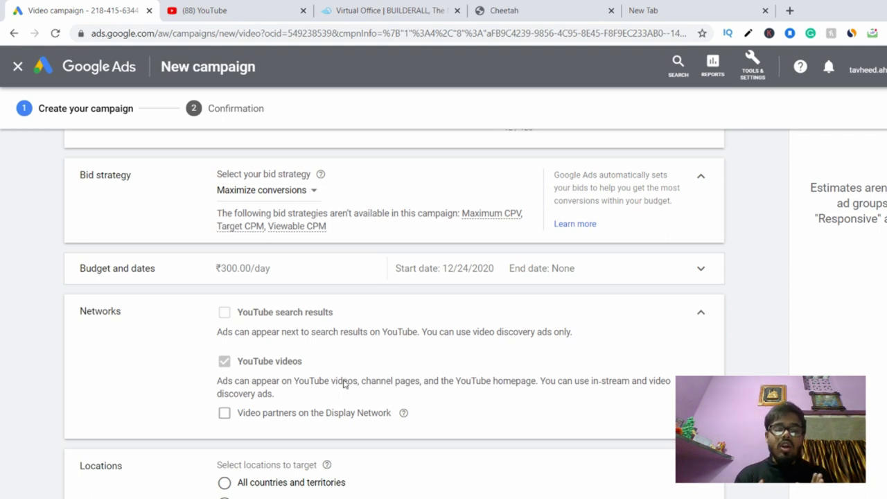
{"action": "scroll", "coordinate": [343, 382], "scroll_direction": "down", "scroll_amount": 1}
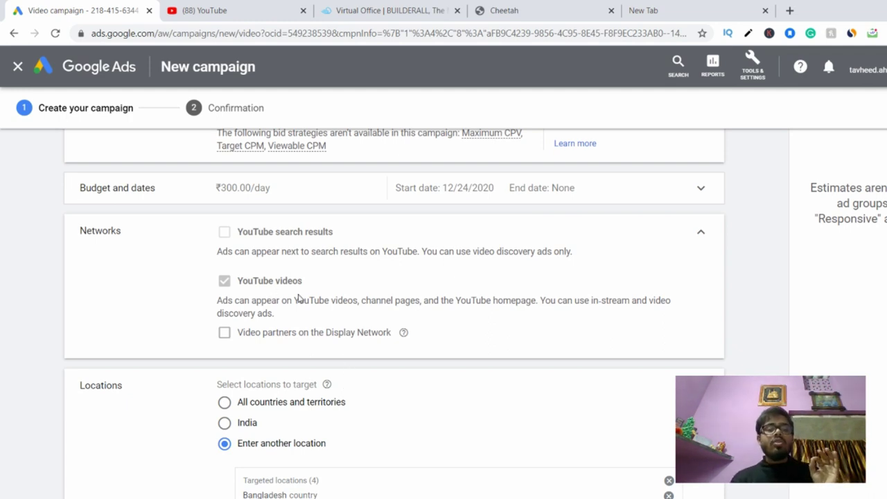
{"action": "left_click", "coordinate": [702, 233]}
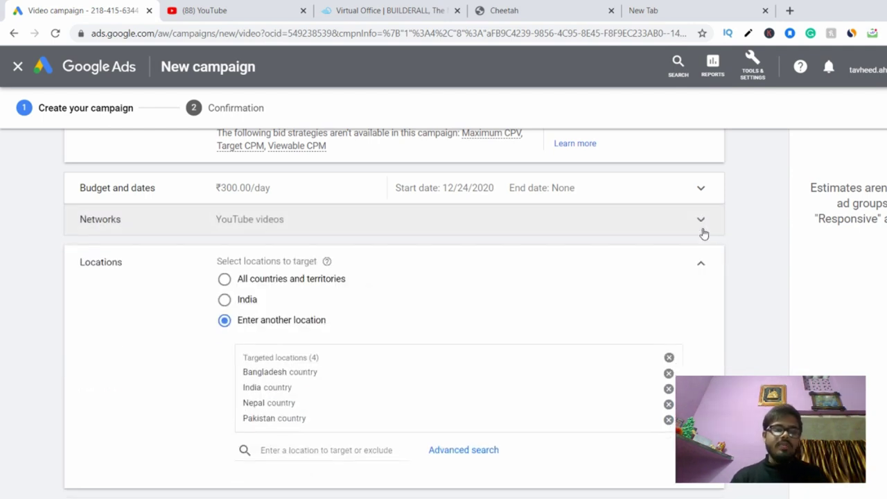
Target India as the campaign location and keep Hindi as the customer language
{"action": "left_click", "coordinate": [224, 300]}
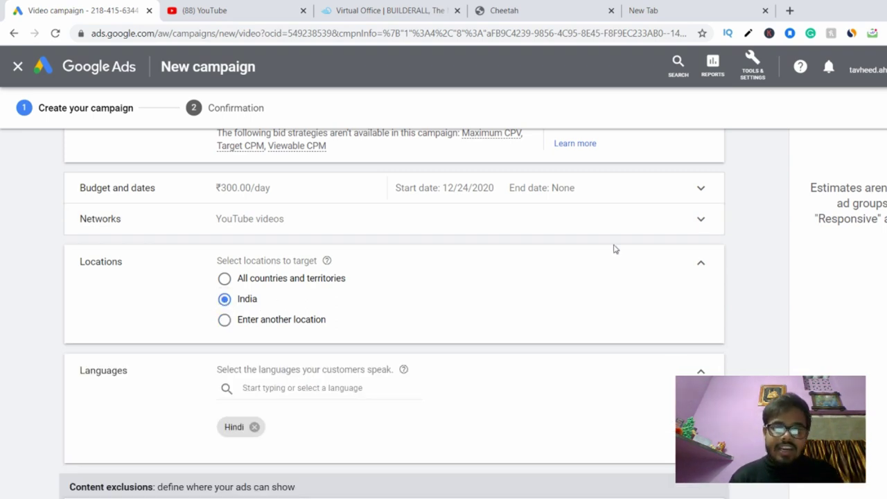
{"action": "left_click", "coordinate": [703, 263]}
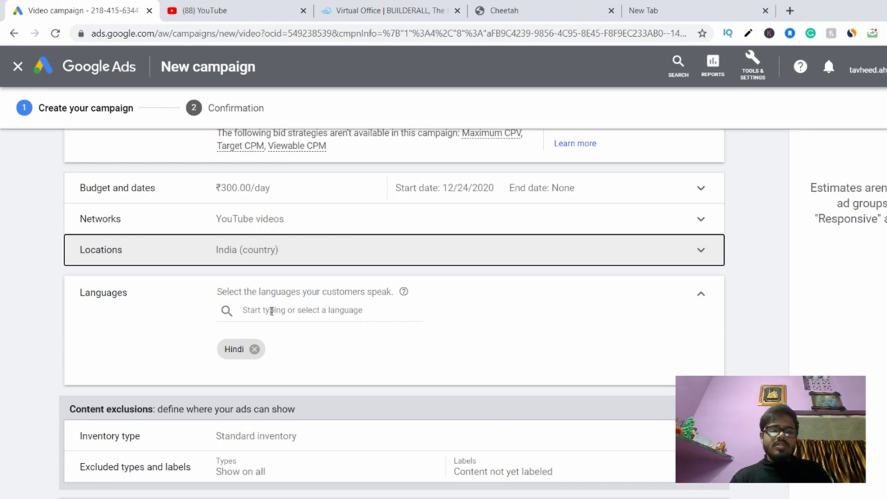
{"action": "left_click", "coordinate": [704, 297]}
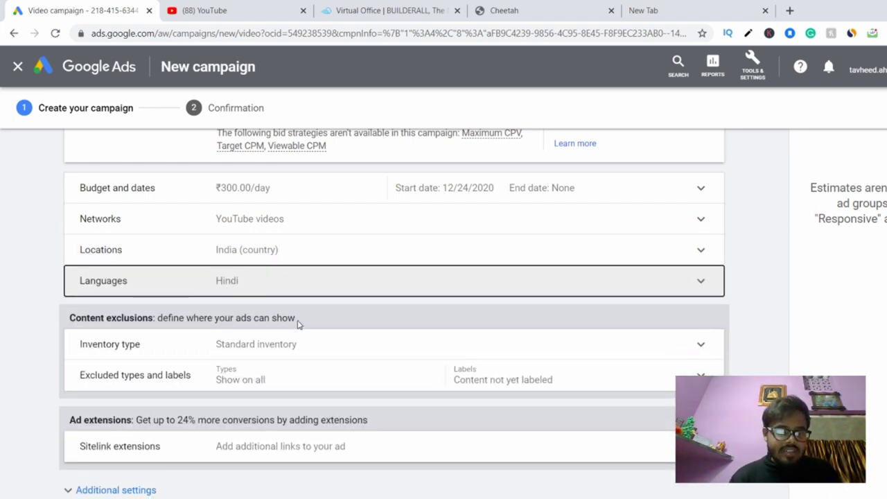
Exclude embedded YouTube videos and live streaming videos from the ad content, and stop excluding content not yet labeled
{"action": "scroll", "coordinate": [293, 346], "scroll_direction": "down", "scroll_amount": 1}
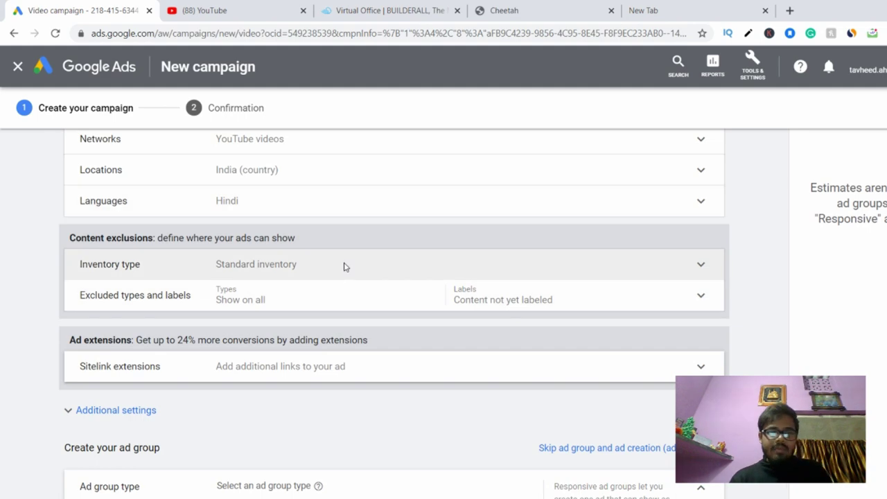
{"action": "left_click", "coordinate": [343, 266]}
{"action": "left_click", "coordinate": [707, 276]}
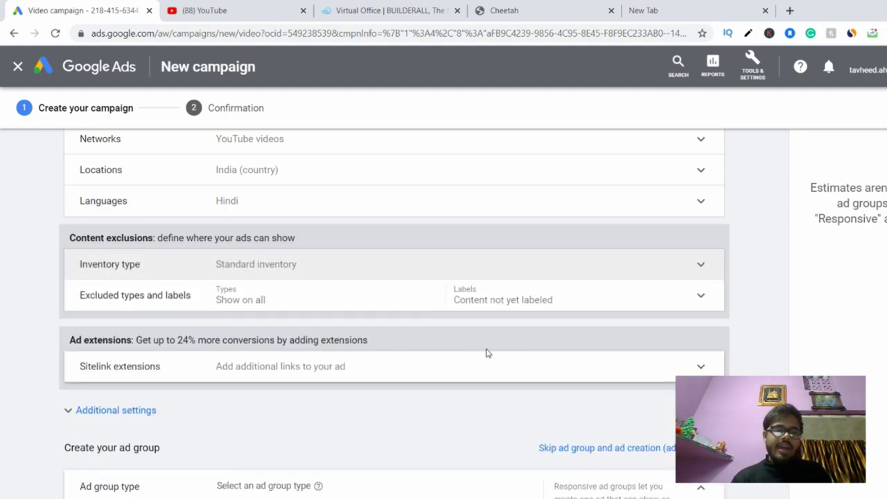
{"action": "left_click", "coordinate": [421, 311]}
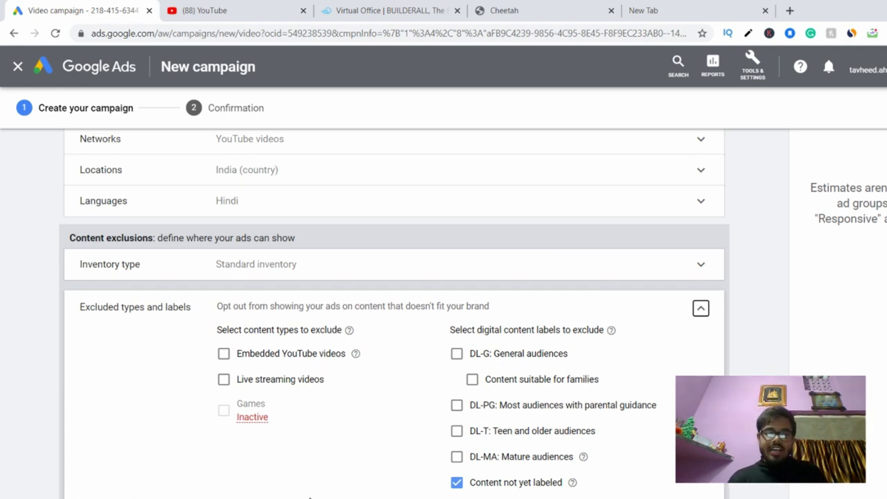
{"action": "left_click", "coordinate": [458, 482]}
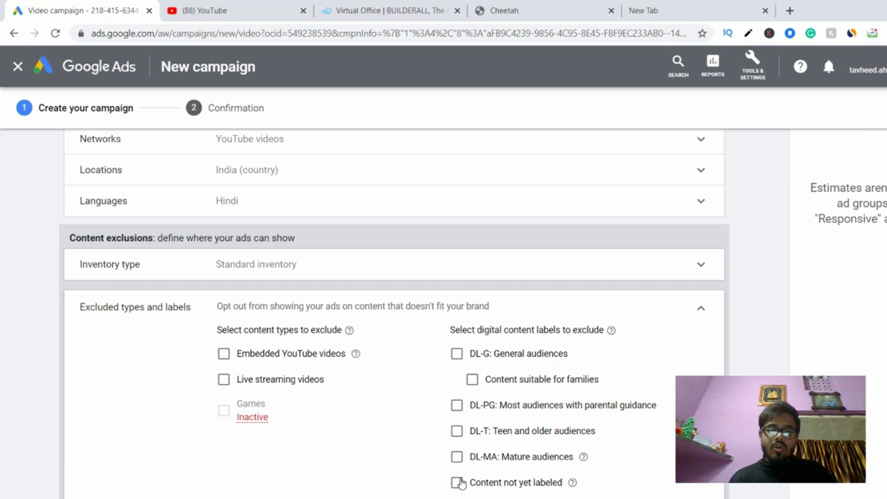
{"action": "left_click", "coordinate": [223, 355]}
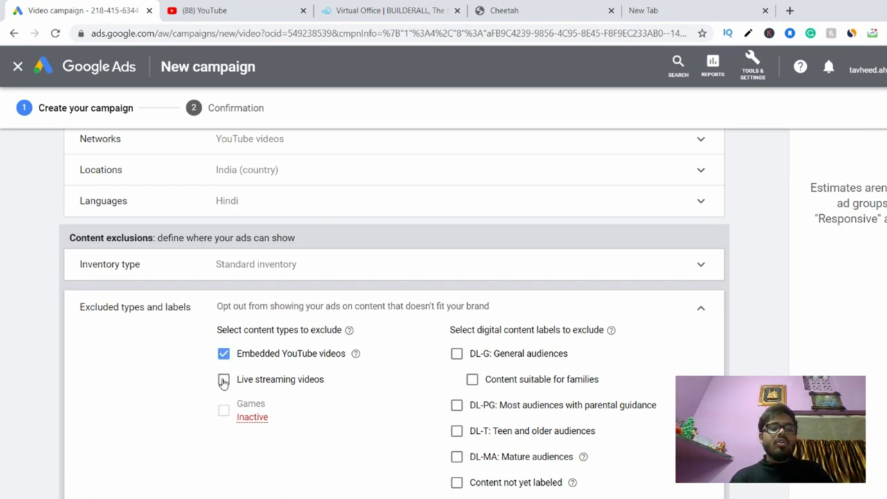
{"action": "left_click", "coordinate": [223, 381]}
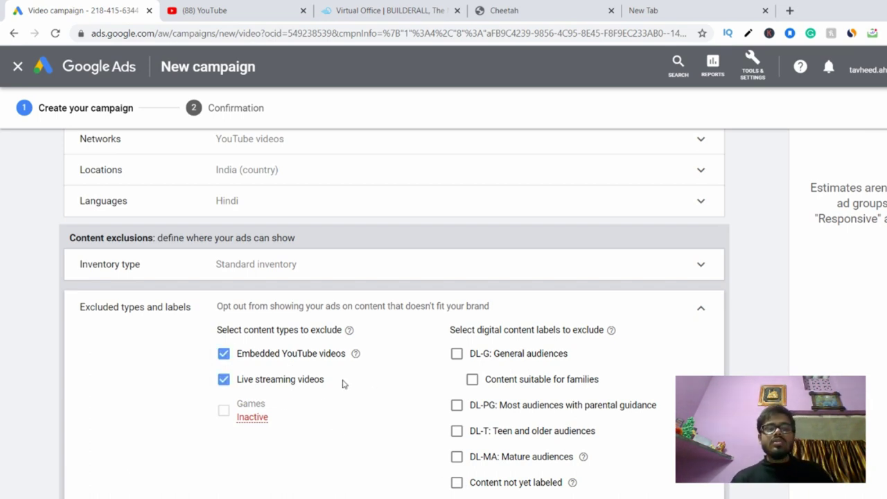
{"action": "left_click", "coordinate": [702, 310]}
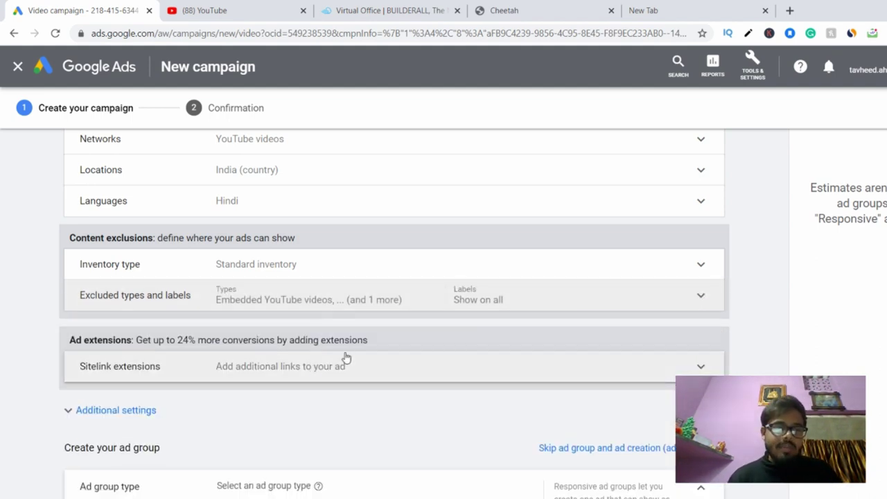
Look through the available campaign-level sitelink extensions without selecting any
{"action": "left_click", "coordinate": [407, 371]}
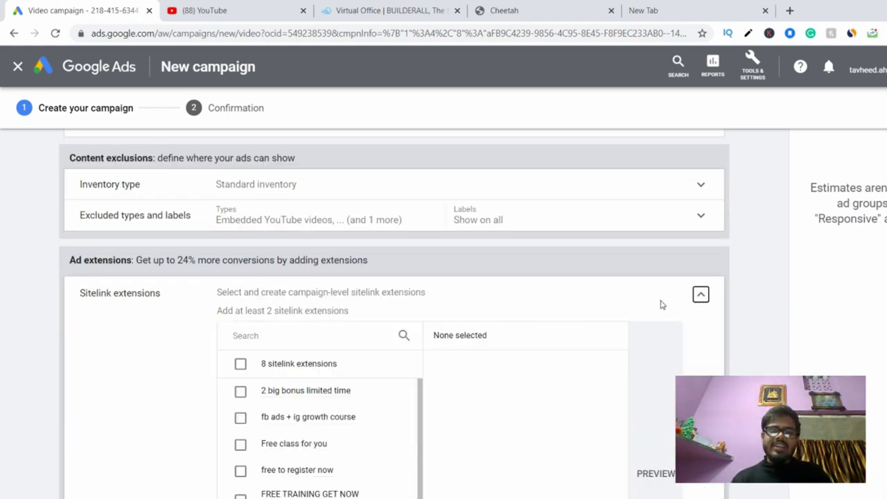
{"action": "left_click", "coordinate": [701, 295]}
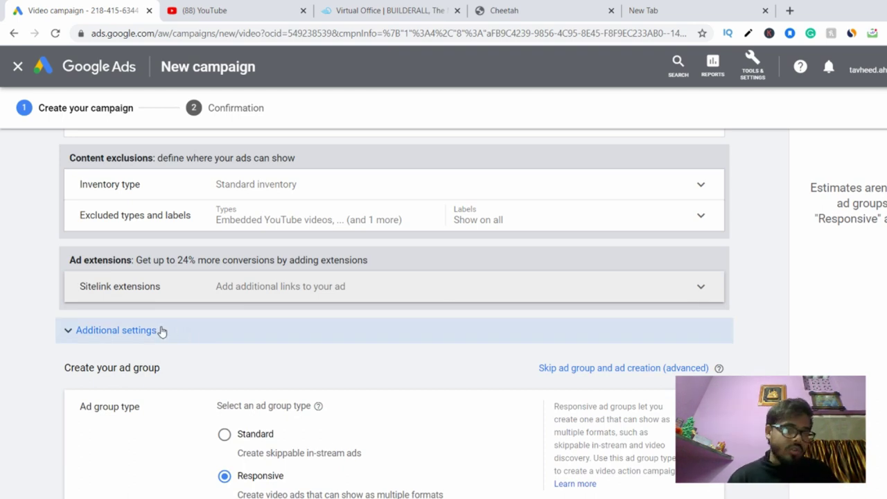
Review the conversions and devices options in the campaign's additional settings, leaving them as they are
{"action": "scroll", "coordinate": [162, 331], "scroll_direction": "down", "scroll_amount": 1}
{"action": "left_click", "coordinate": [137, 252]}
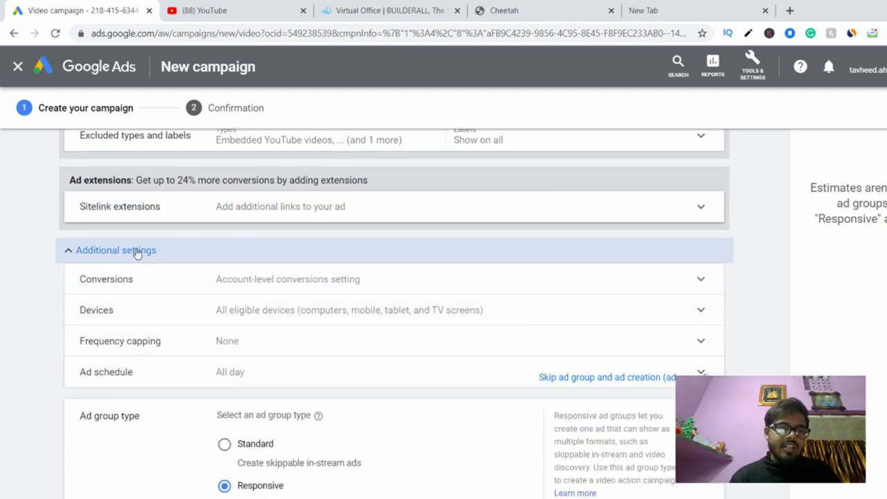
{"action": "left_click", "coordinate": [219, 278]}
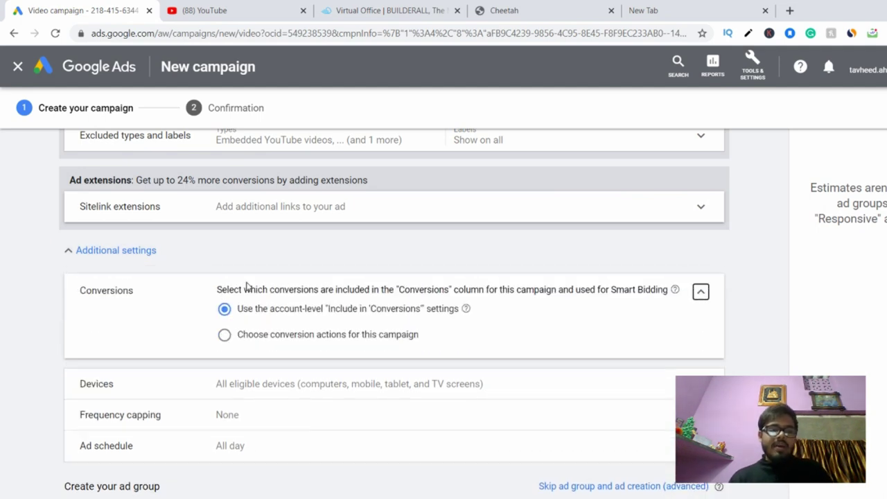
{"action": "left_click", "coordinate": [702, 293]}
{"action": "left_click", "coordinate": [242, 316]}
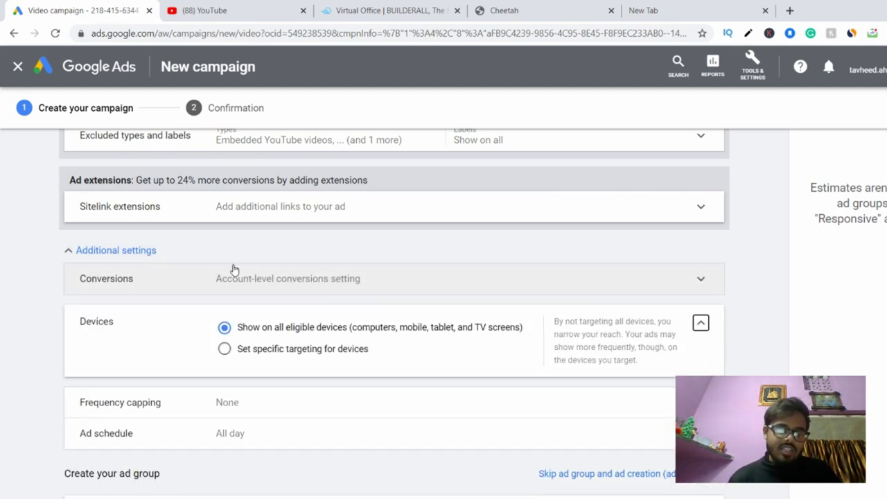
{"action": "left_click", "coordinate": [331, 290]}
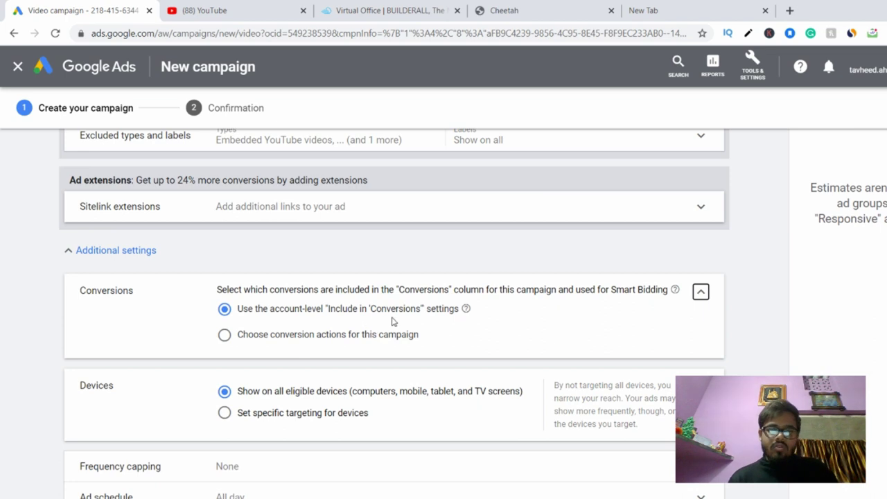
{"action": "left_click", "coordinate": [701, 292]}
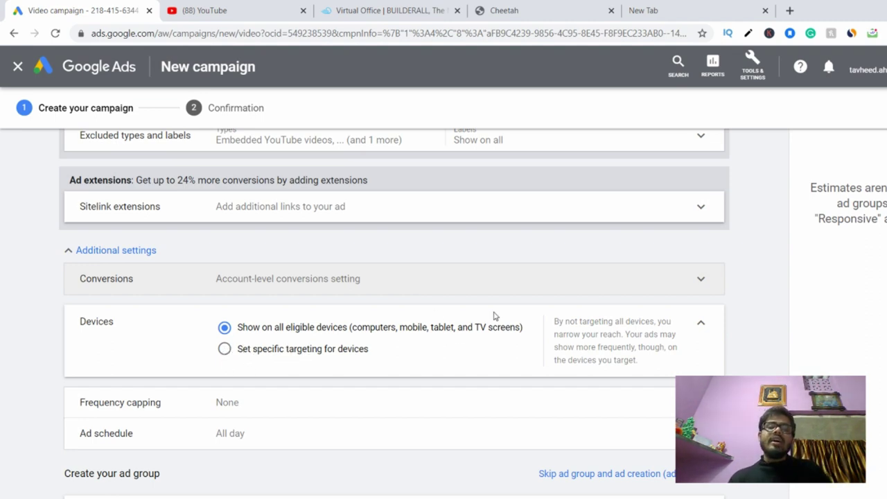
{"action": "left_click", "coordinate": [701, 323]}
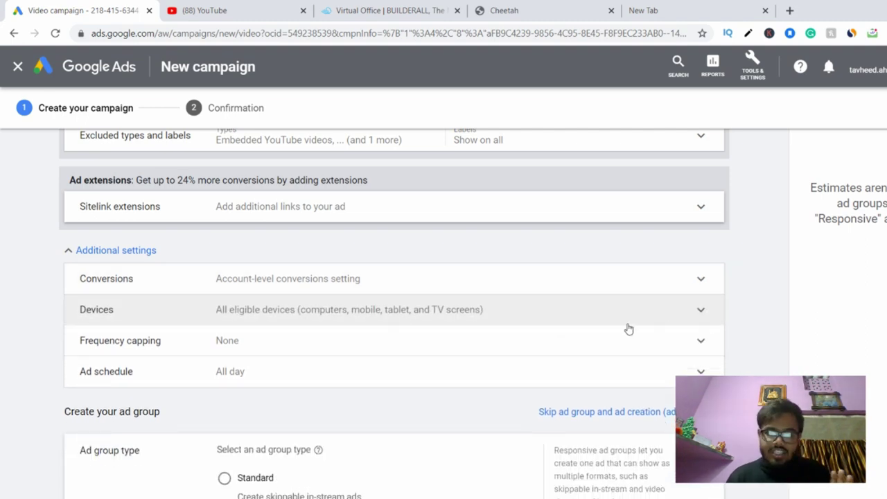
Try capping the view frequency under frequency capping, check the available cap periods, and turn the cap off again
{"action": "left_click", "coordinate": [325, 352]}
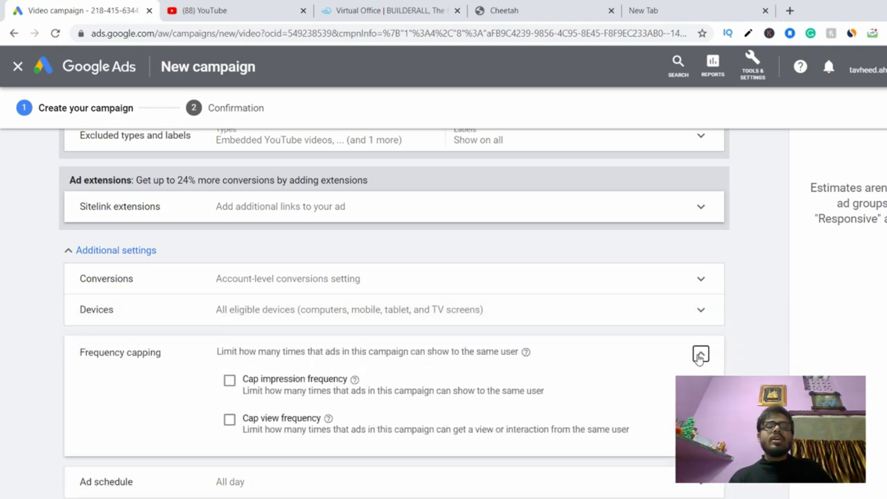
{"action": "left_click", "coordinate": [700, 355]}
{"action": "left_click", "coordinate": [248, 354]}
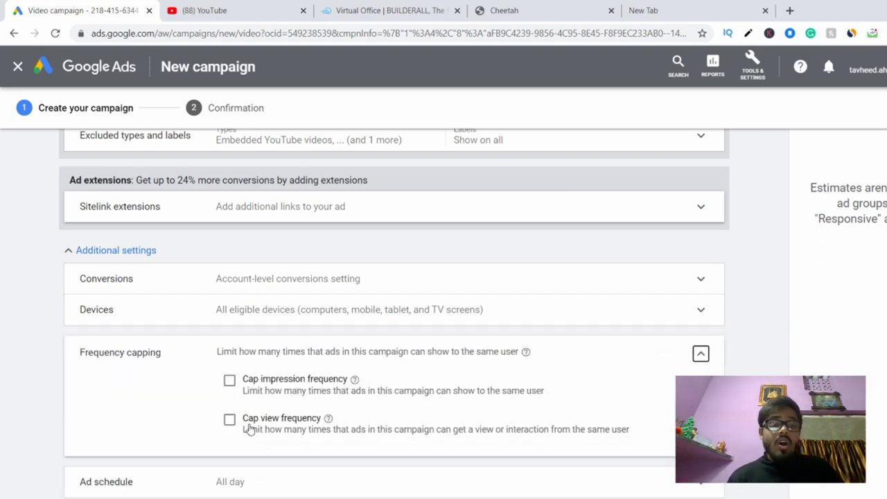
{"action": "left_click", "coordinate": [230, 419]}
{"action": "scroll", "coordinate": [264, 428], "scroll_direction": "down", "scroll_amount": 1}
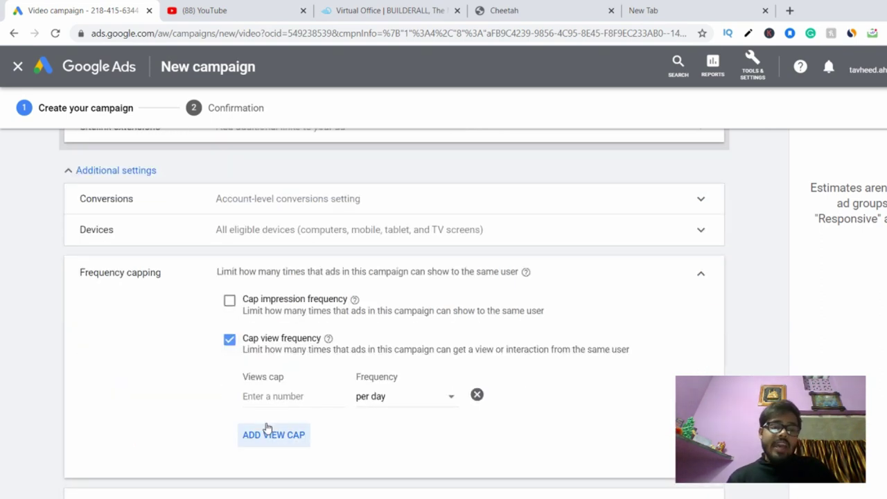
{"action": "left_click", "coordinate": [387, 402]}
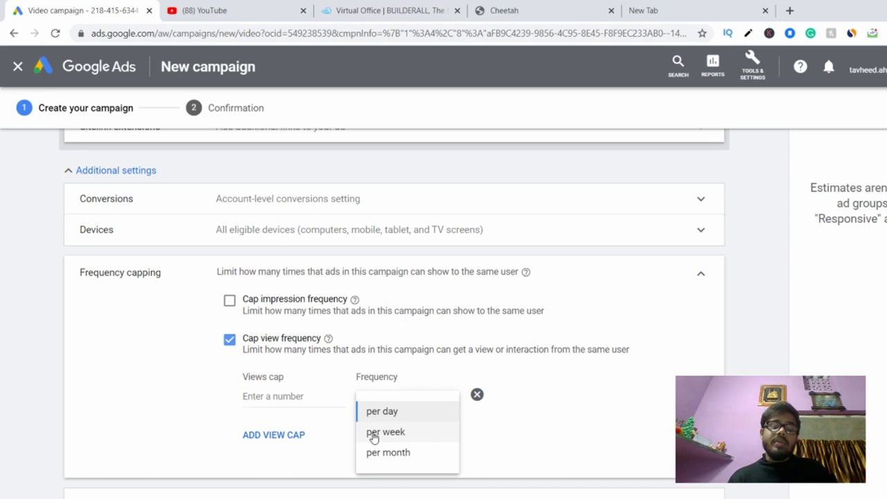
{"action": "left_click", "coordinate": [601, 389]}
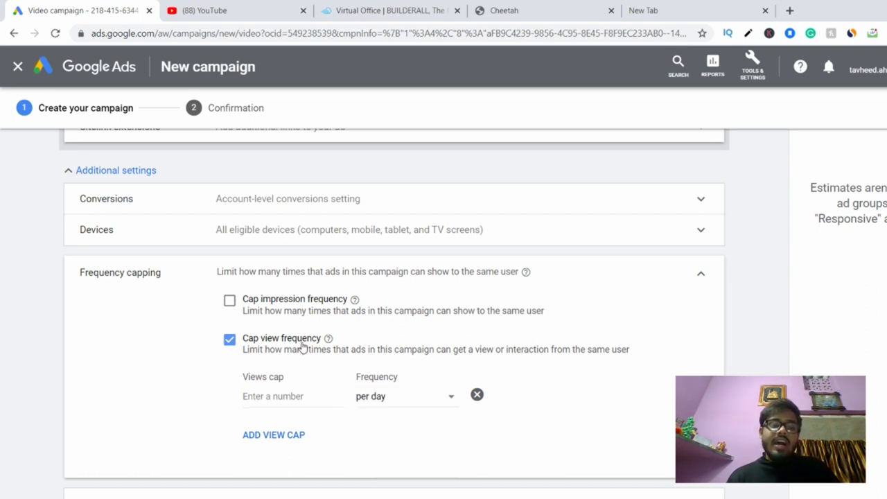
{"action": "left_click", "coordinate": [230, 340]}
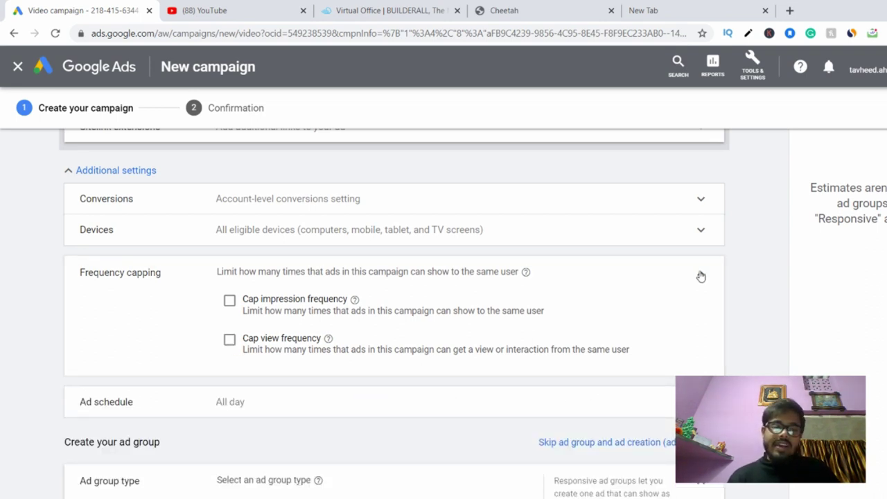
{"action": "left_click", "coordinate": [701, 273]}
Check the ad schedule options and keep Responsive as the ad group type
{"action": "left_click", "coordinate": [348, 294]}
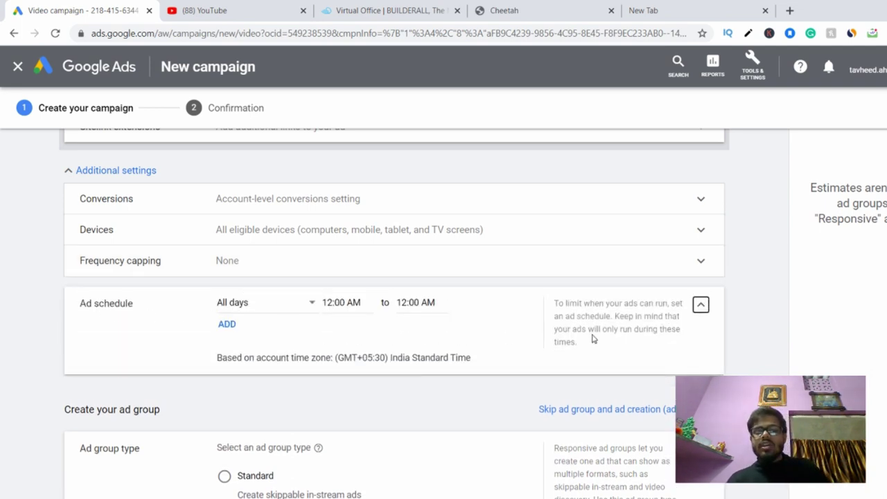
{"action": "left_click", "coordinate": [701, 306]}
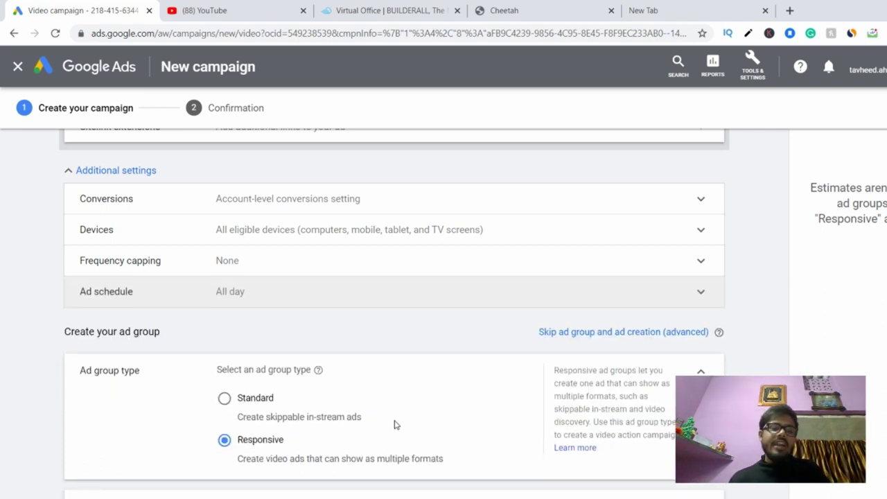
{"action": "scroll", "coordinate": [394, 425], "scroll_direction": "down", "scroll_amount": 2}
{"action": "scroll", "coordinate": [305, 344], "scroll_direction": "down", "scroll_amount": 2}
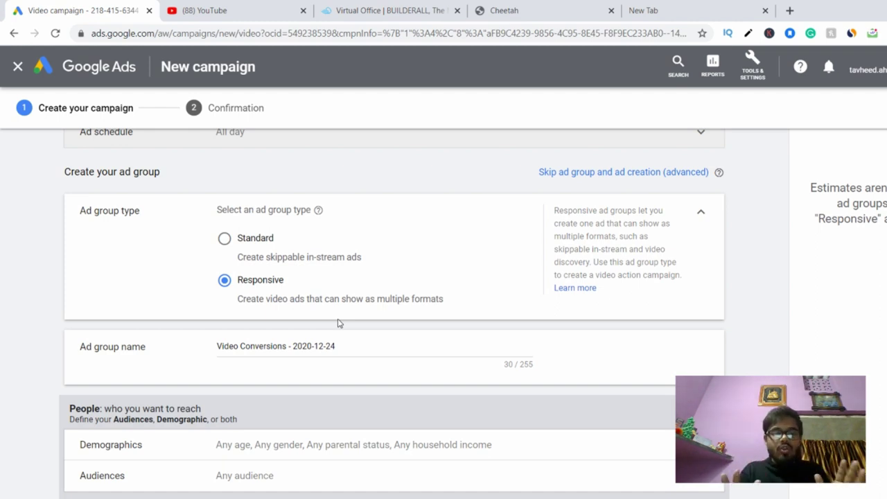
{"action": "left_click", "coordinate": [700, 212]}
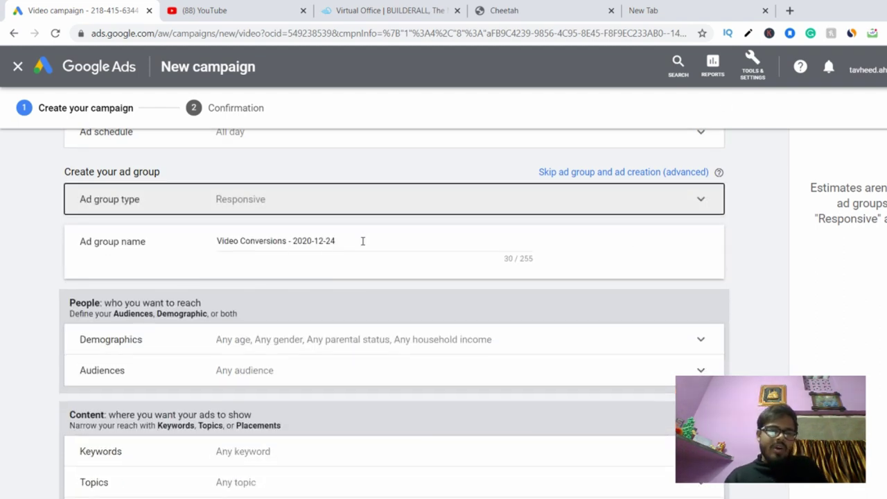
Exclude the age groups 45 - 54, 55 - 64 and 65+ from the ad group's demographic targeting
{"action": "scroll", "coordinate": [361, 253], "scroll_direction": "down", "scroll_amount": 1}
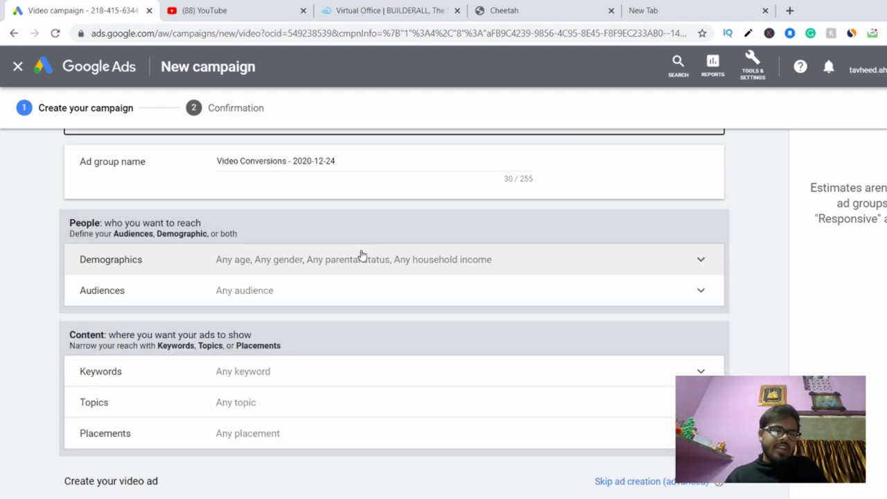
{"action": "left_click", "coordinate": [264, 260]}
{"action": "scroll", "coordinate": [290, 270], "scroll_direction": "down", "scroll_amount": 1}
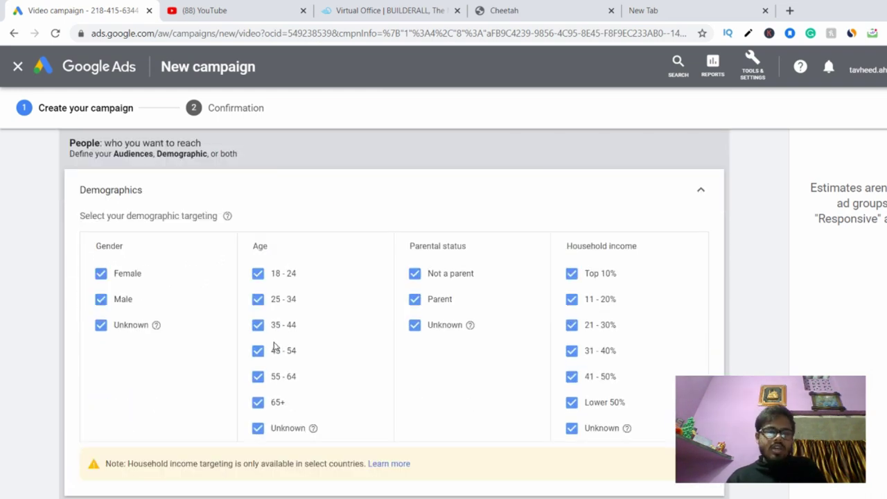
{"action": "left_click", "coordinate": [258, 351]}
{"action": "left_click", "coordinate": [257, 376]}
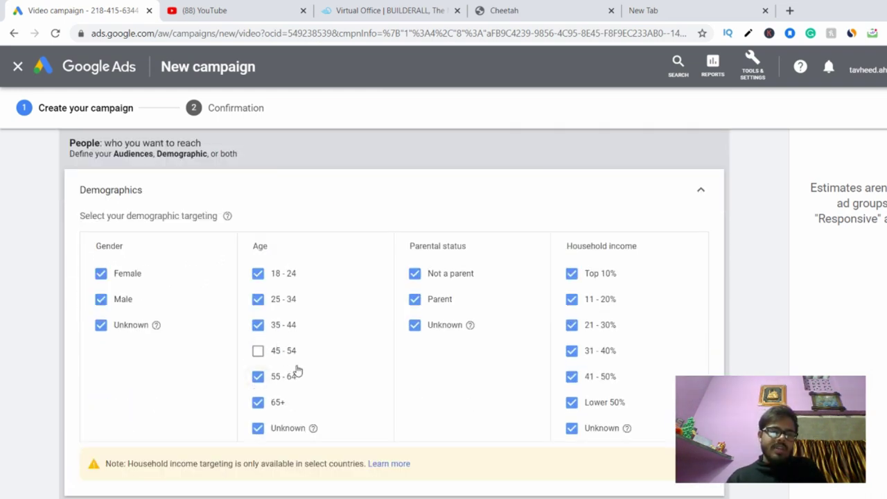
{"action": "left_click", "coordinate": [257, 403]}
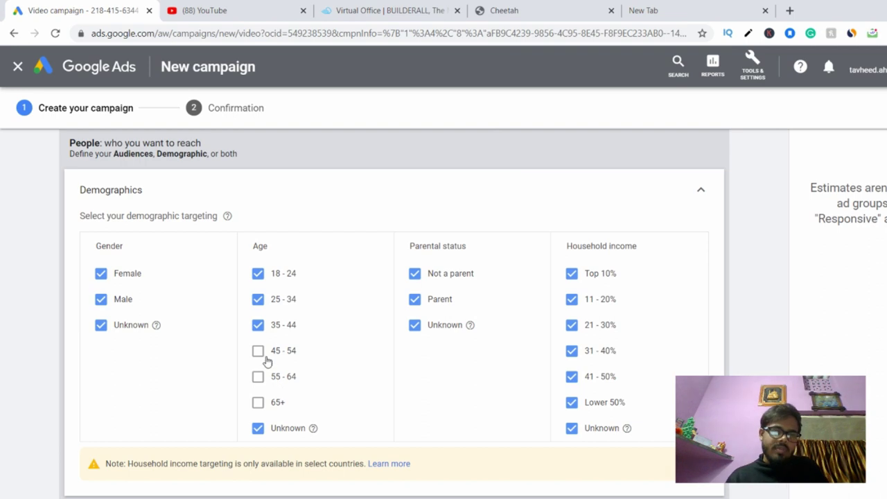
{"action": "left_click", "coordinate": [697, 192]}
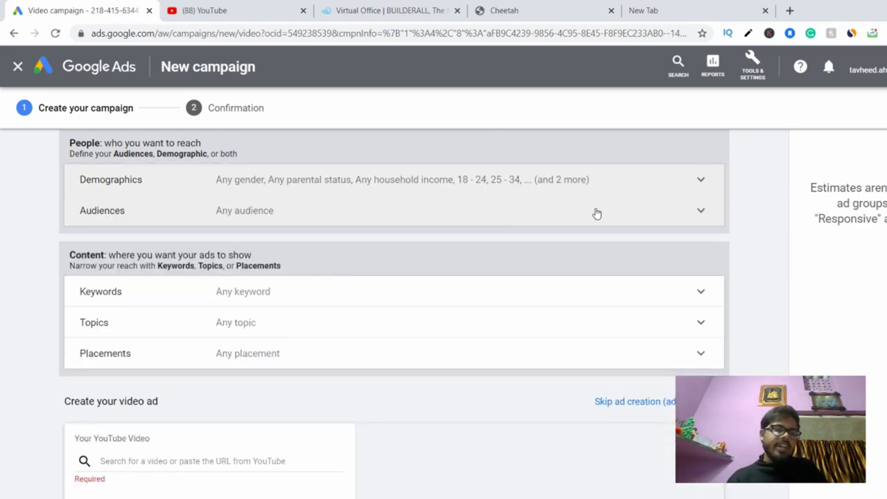
Target the Social Media Enthusiasts audience in the ad group
{"action": "left_click", "coordinate": [279, 216]}
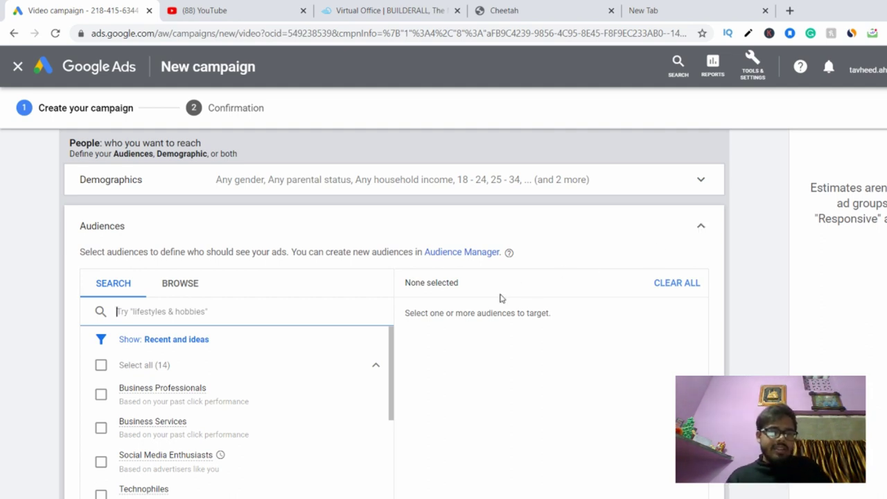
{"action": "left_click", "coordinate": [101, 463]}
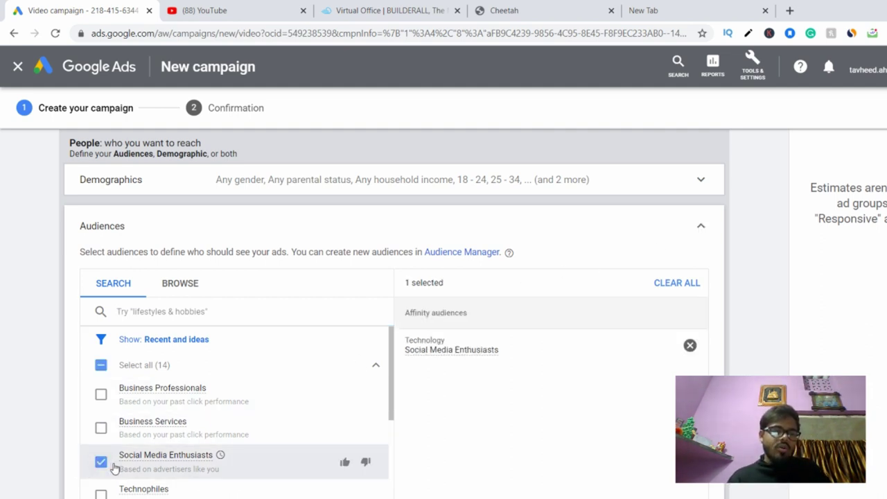
{"action": "left_click", "coordinate": [702, 227]}
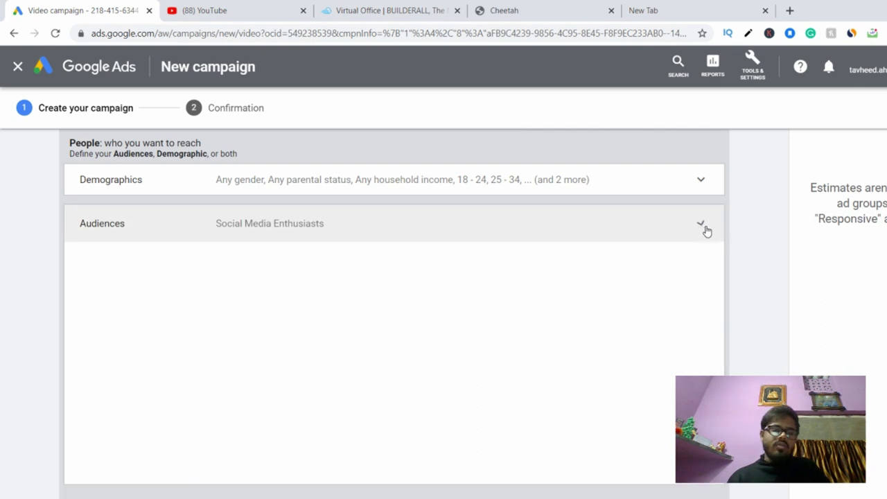
Get keyword ideas for the product or service "affiliate marketing" and add related affiliate marketing keywords to the ad group
{"action": "scroll", "coordinate": [316, 293], "scroll_direction": "down", "scroll_amount": 1}
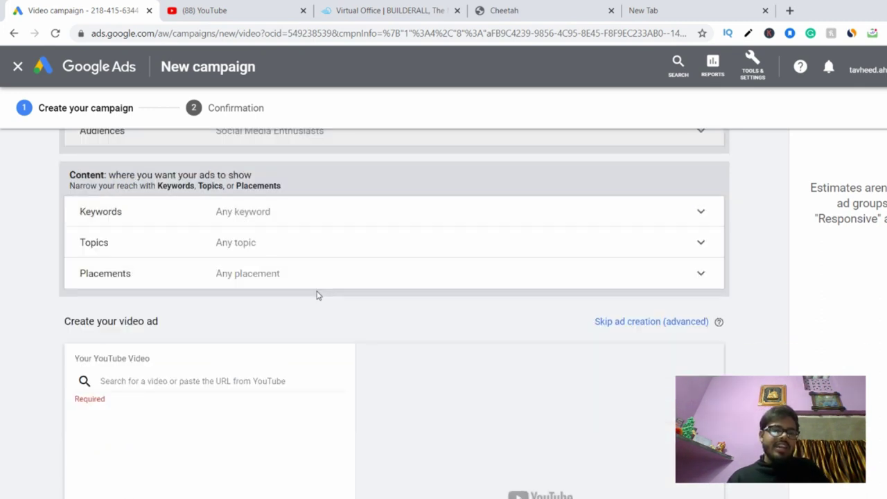
{"action": "left_click", "coordinate": [325, 224]}
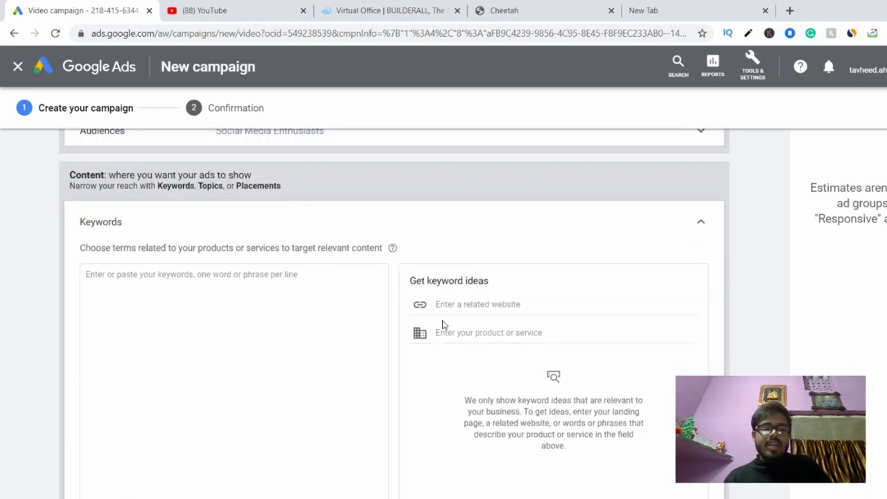
{"action": "left_click", "coordinate": [463, 330]}
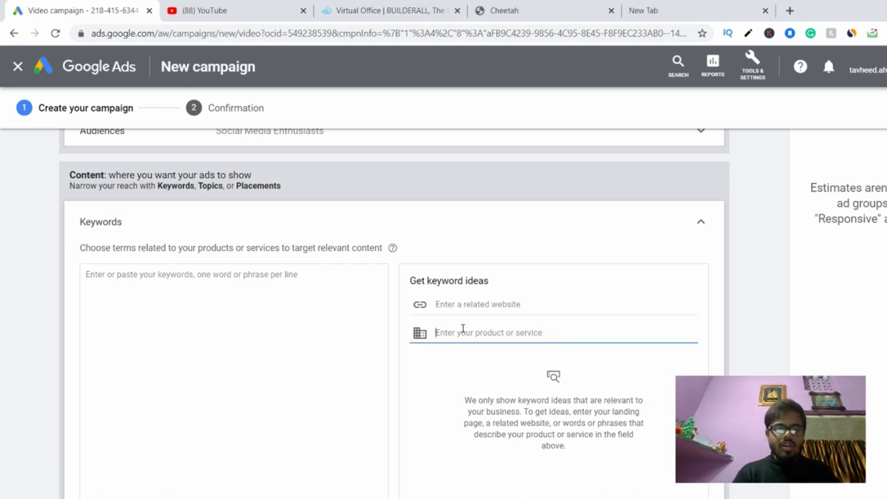
{"action": "type", "text": "affiliate"}
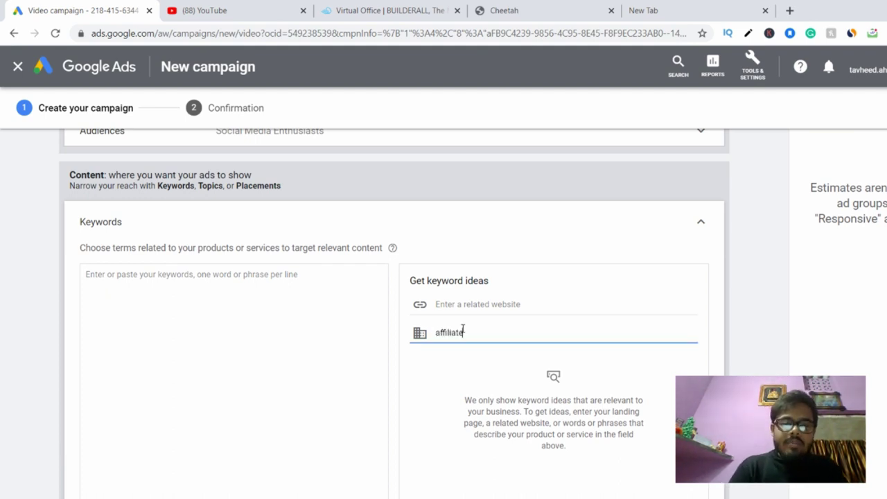
{"action": "type", "text": " marketing"}
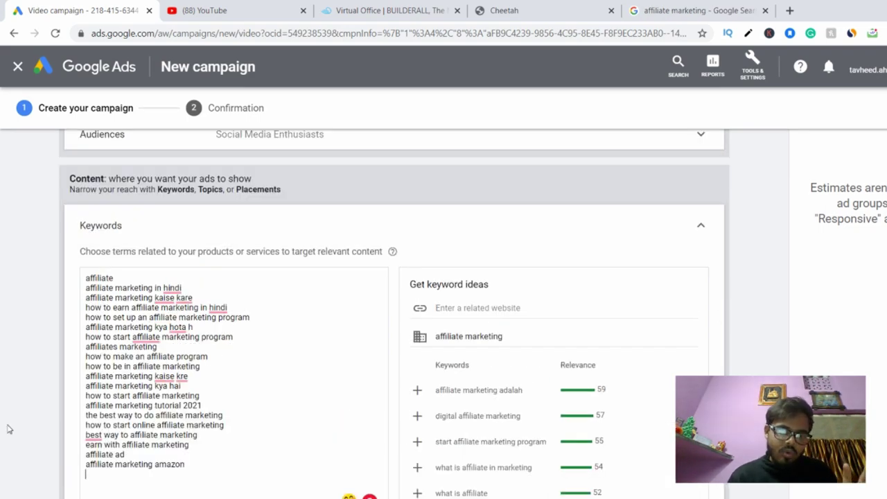
{"action": "scroll", "coordinate": [233, 398], "scroll_direction": "down", "scroll_amount": 1}
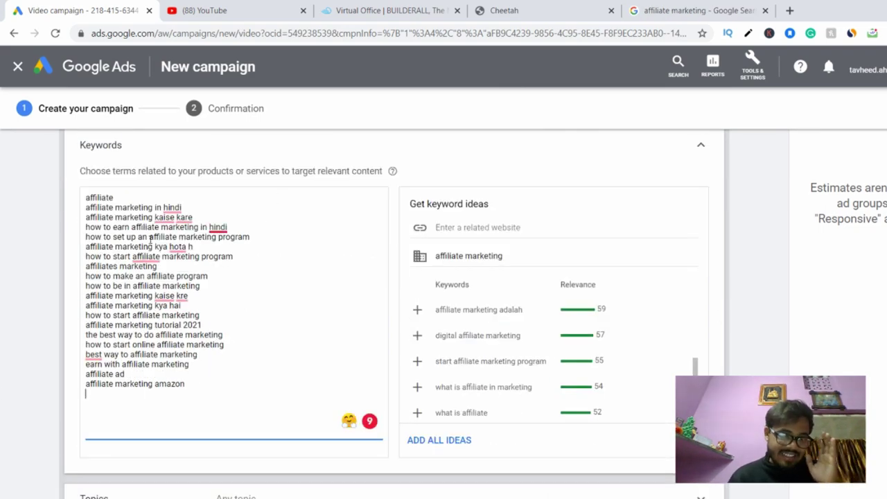
{"action": "left_click", "coordinate": [701, 146]}
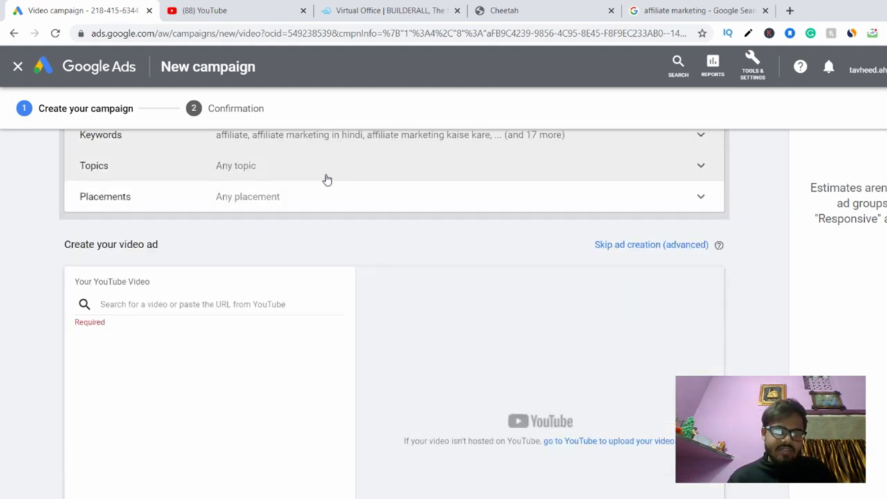
Look at the topic targeting options of the ad group without selecting a topic
{"action": "left_click", "coordinate": [327, 180]}
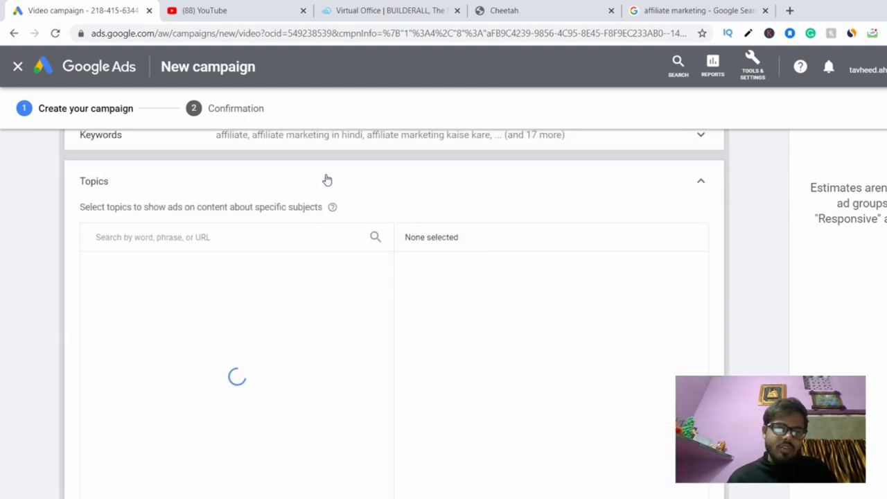
{"action": "left_click", "coordinate": [702, 179]}
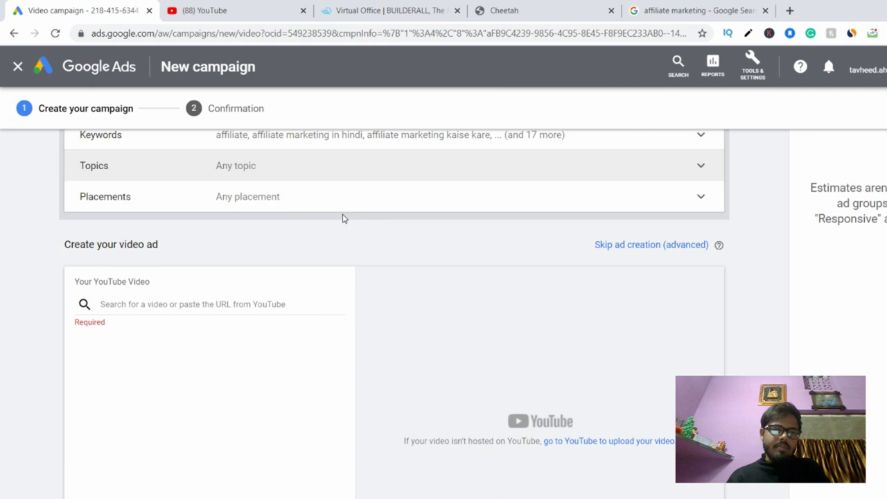
Look at the ad group's placement targeting options without selecting a placement, and review its targeting summary
{"action": "left_click", "coordinate": [275, 200]}
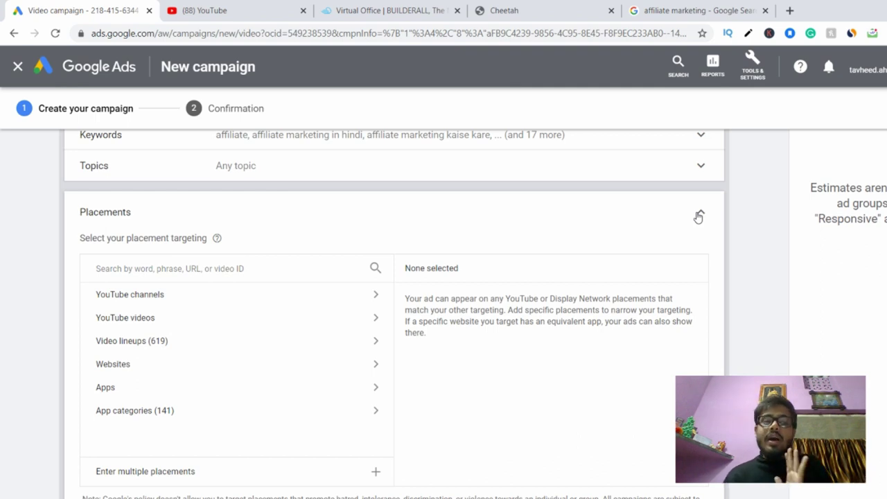
{"action": "left_click", "coordinate": [699, 215]}
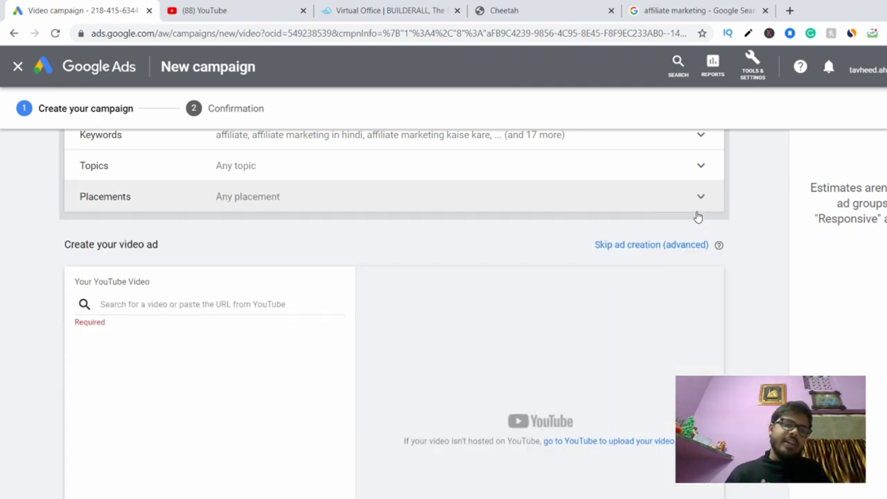
{"action": "scroll", "coordinate": [425, 254], "scroll_direction": "up", "scroll_amount": 1}
{"action": "scroll", "coordinate": [425, 253], "scroll_direction": "up", "scroll_amount": 1}
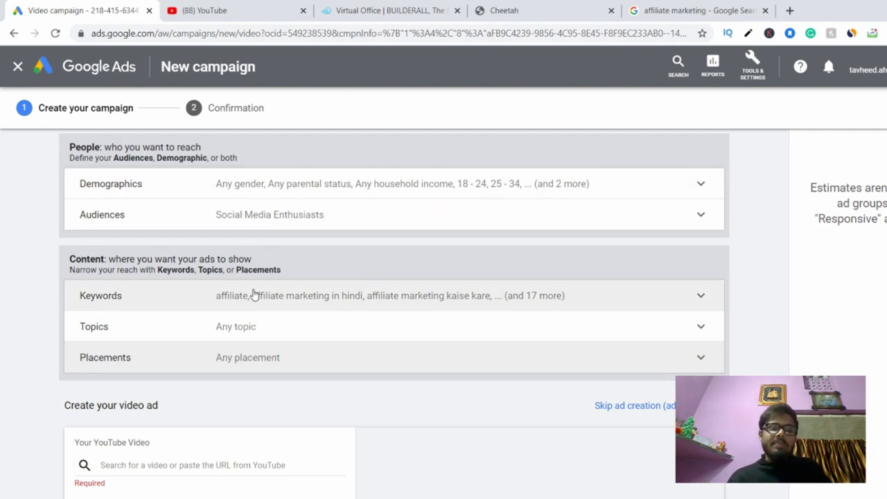
{"action": "scroll", "coordinate": [256, 292], "scroll_direction": "up", "scroll_amount": 1}
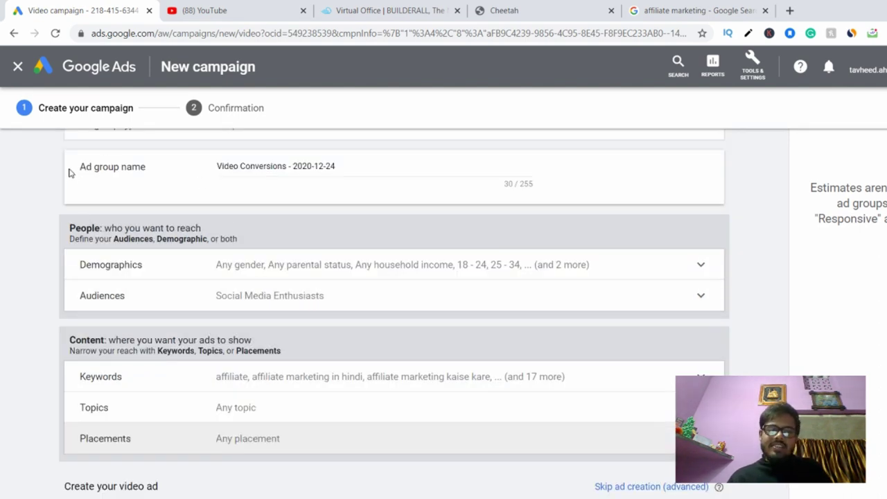
{"action": "triple_click", "coordinate": [69, 173]}
{"action": "left_click", "coordinate": [84, 176]}
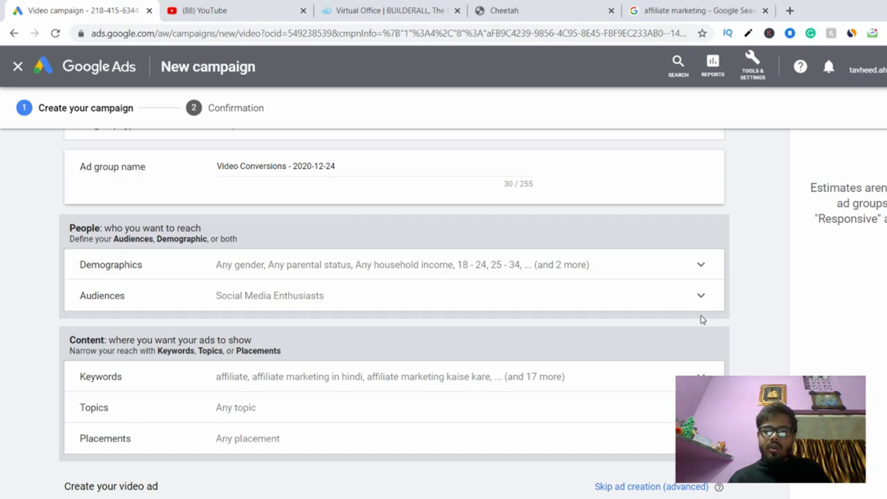
{"action": "scroll", "coordinate": [745, 321], "scroll_direction": "down", "scroll_amount": 2}
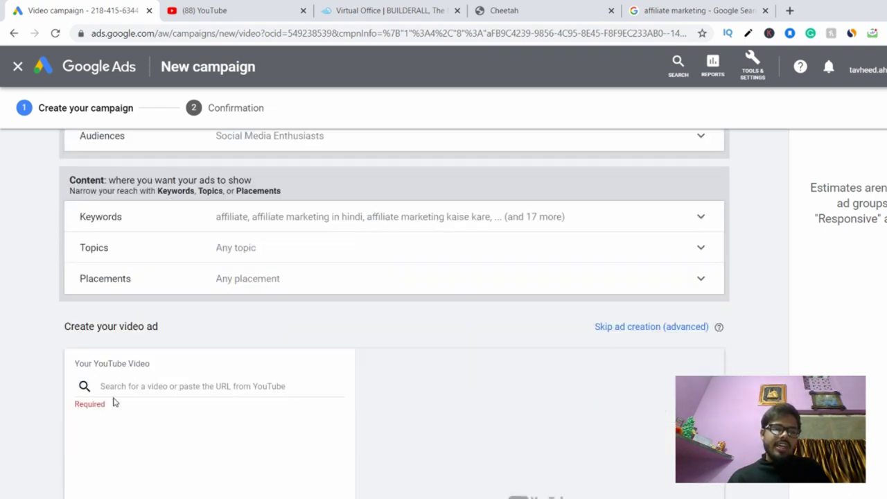
{"action": "left_click", "coordinate": [141, 386]}
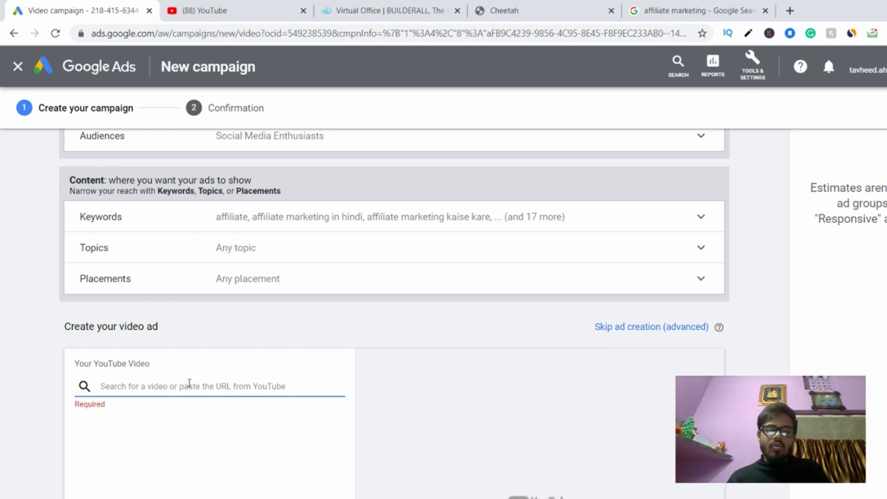
{"action": "scroll", "coordinate": [159, 302], "scroll_direction": "down", "scroll_amount": 1}
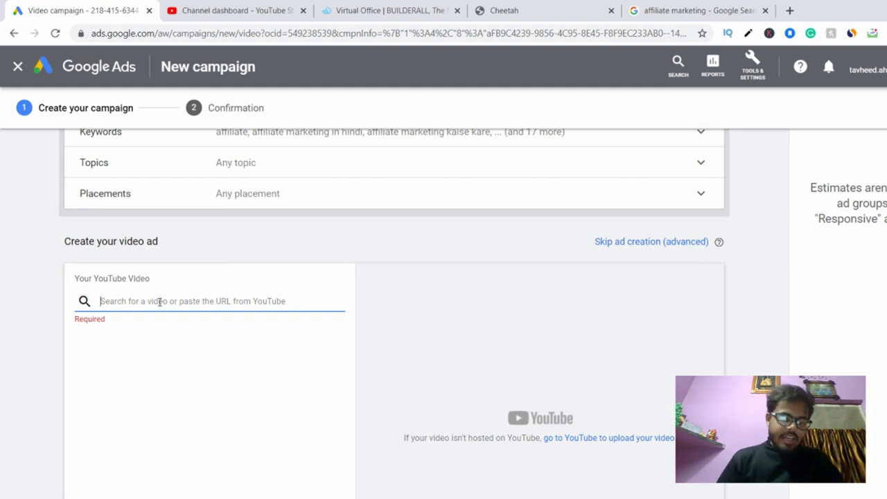
{"action": "type", "text": "https://youtu.be/yXnpnI6KABE"}
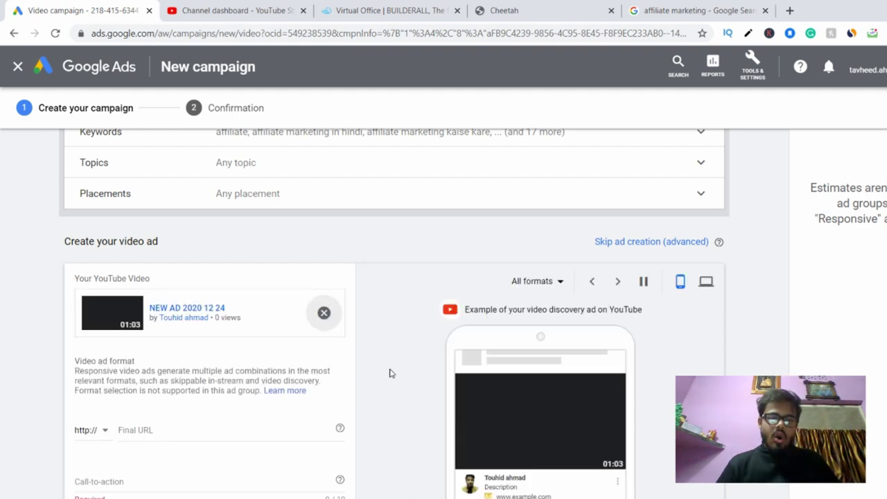
{"action": "scroll", "coordinate": [624, 360], "scroll_direction": "down", "scroll_amount": 1}
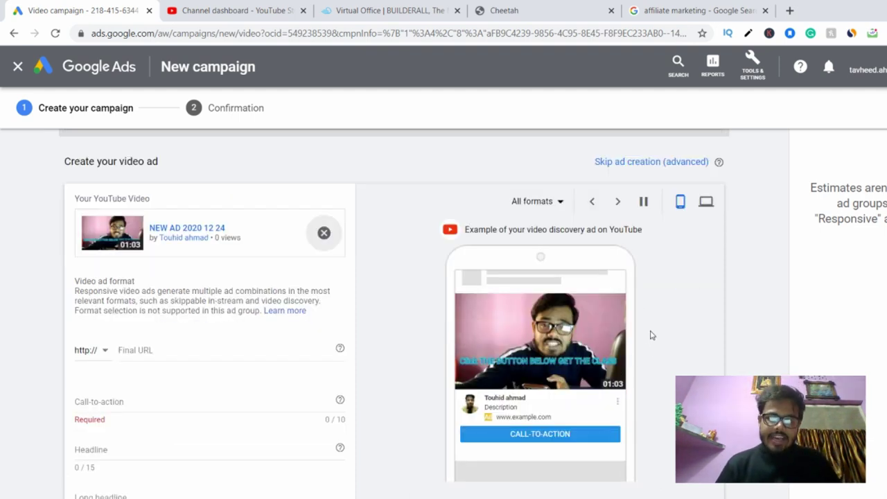
{"action": "scroll", "coordinate": [655, 324], "scroll_direction": "down", "scroll_amount": 1}
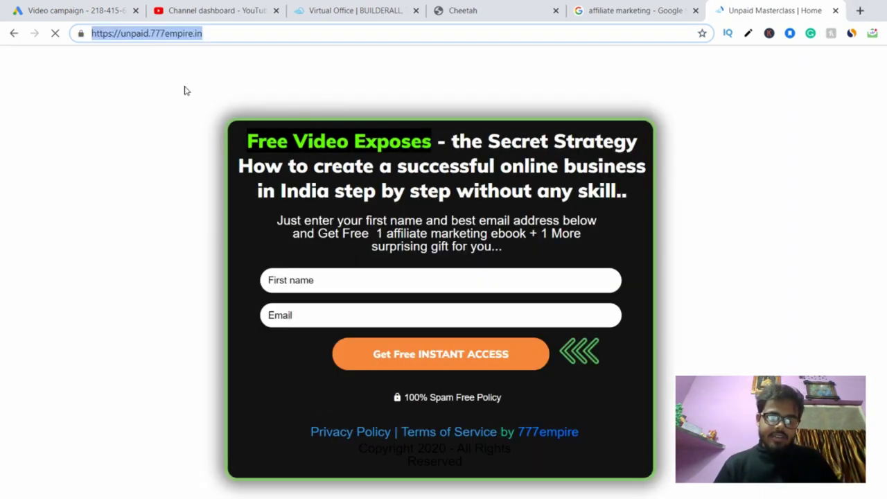
{"action": "right_click", "coordinate": [175, 38]}
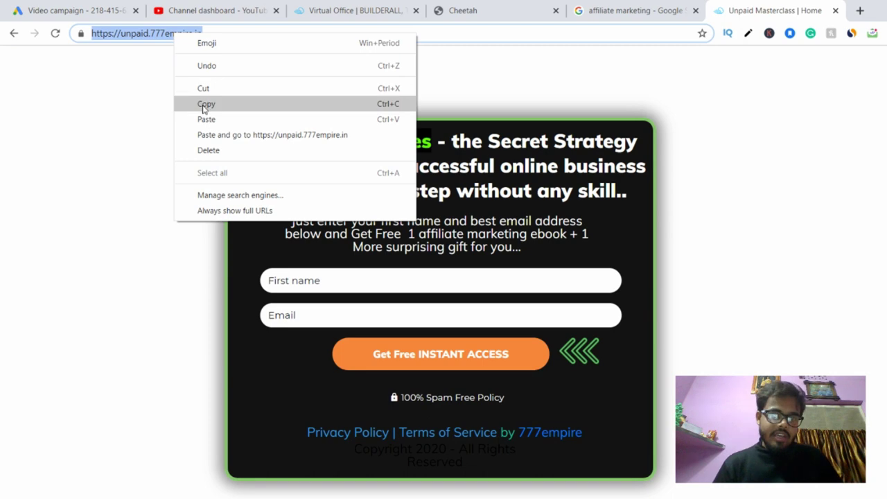
{"action": "left_click", "coordinate": [202, 103]}
{"action": "left_click", "coordinate": [68, 8]}
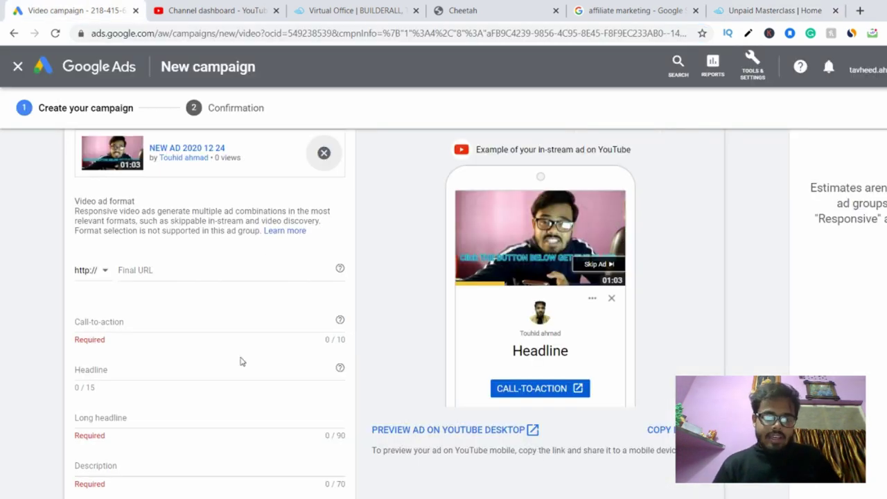
{"action": "left_click", "coordinate": [146, 271]}
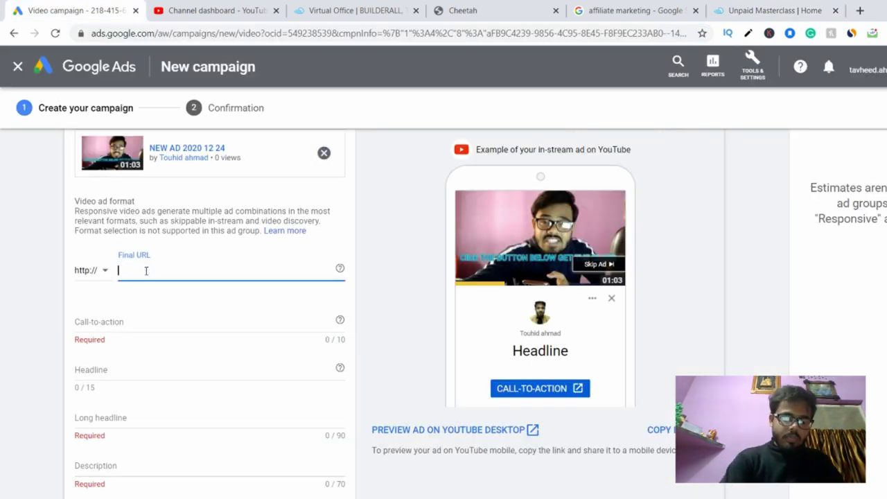
{"action": "key", "text": "ctrl+v"}
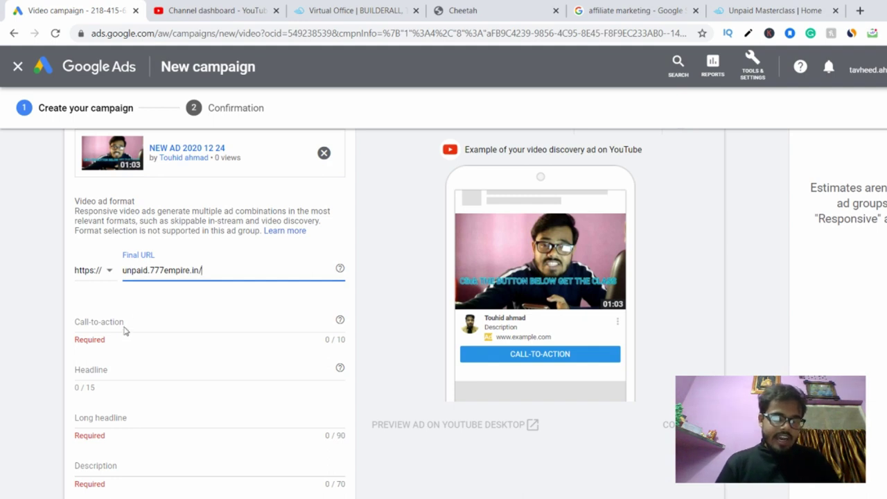
Set the ad's call-to-action to "learn more" and its headline to "Free gift for U"
{"action": "left_click", "coordinate": [125, 332]}
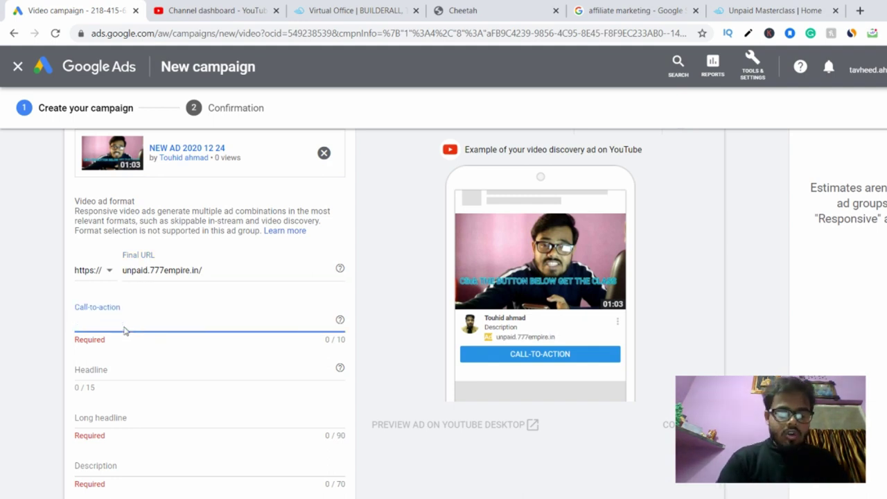
{"action": "type", "text": "learn more"}
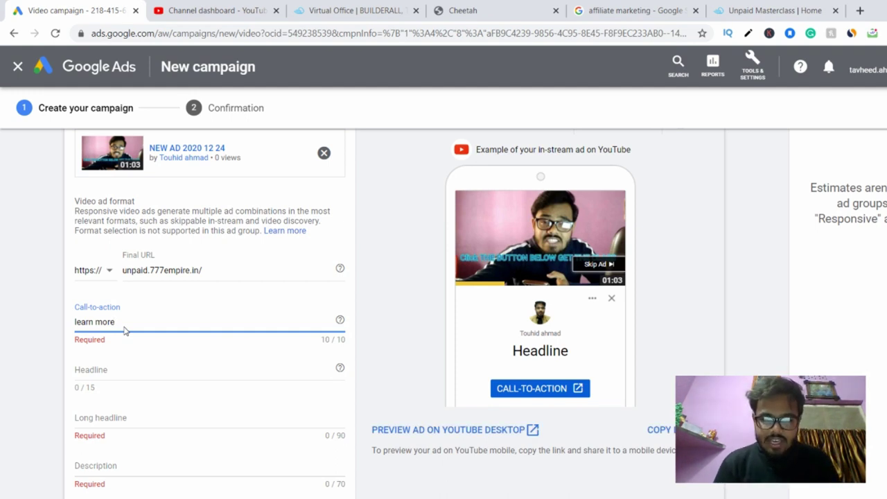
{"action": "left_click", "coordinate": [118, 369]}
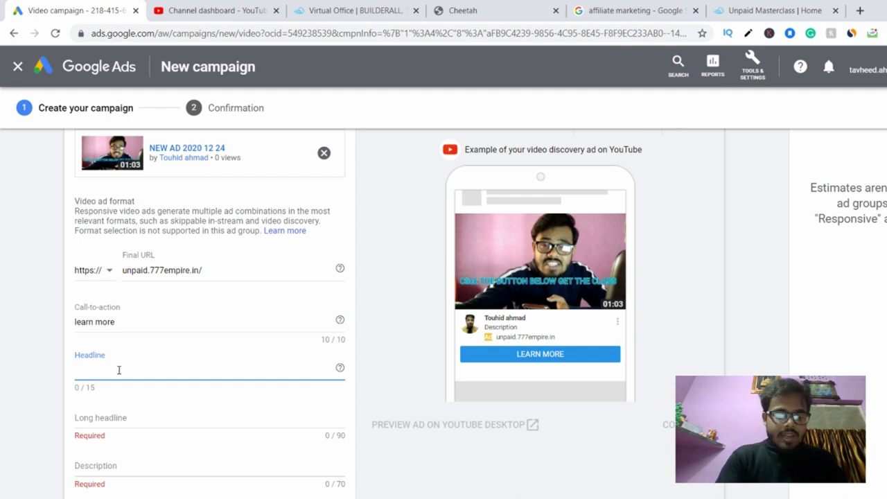
{"action": "type", "text": "Free"}
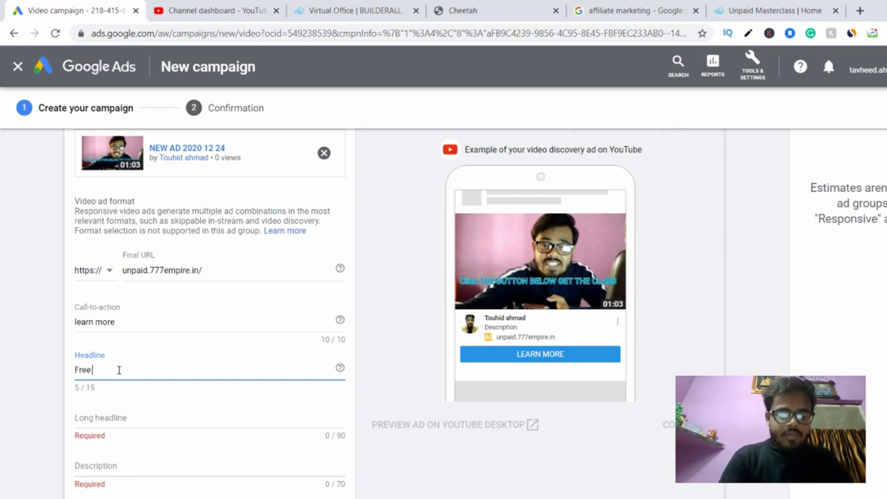
{"action": "type", "text": " gl"}
{"action": "type", "text": "ft for U"}
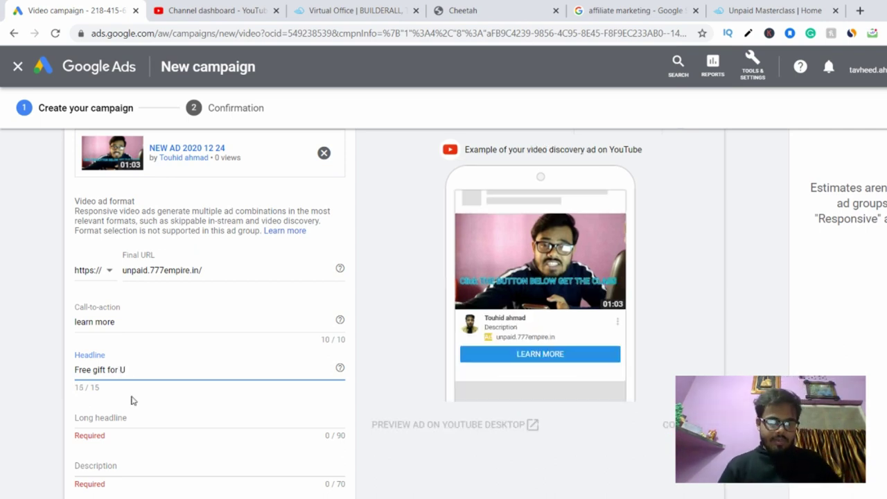
Enter "secret of affiliate" as the ad's long headline
{"action": "left_click", "coordinate": [129, 418]}
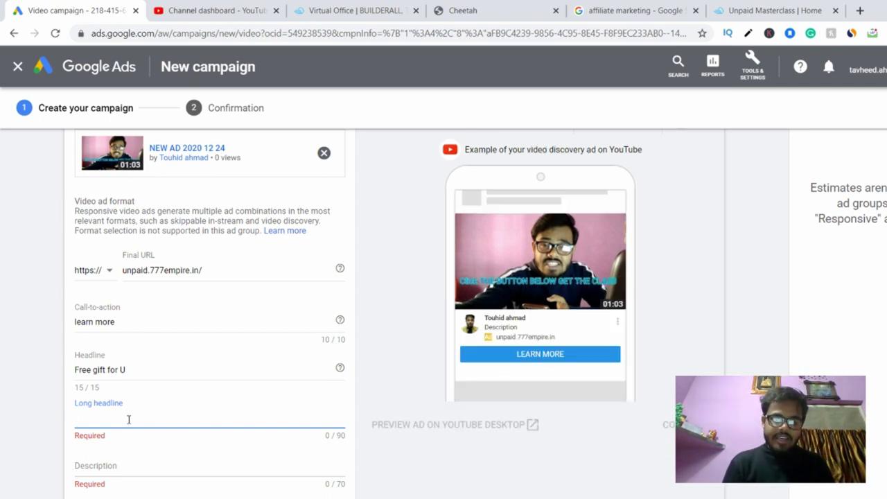
{"action": "type", "text": "secret fo"}
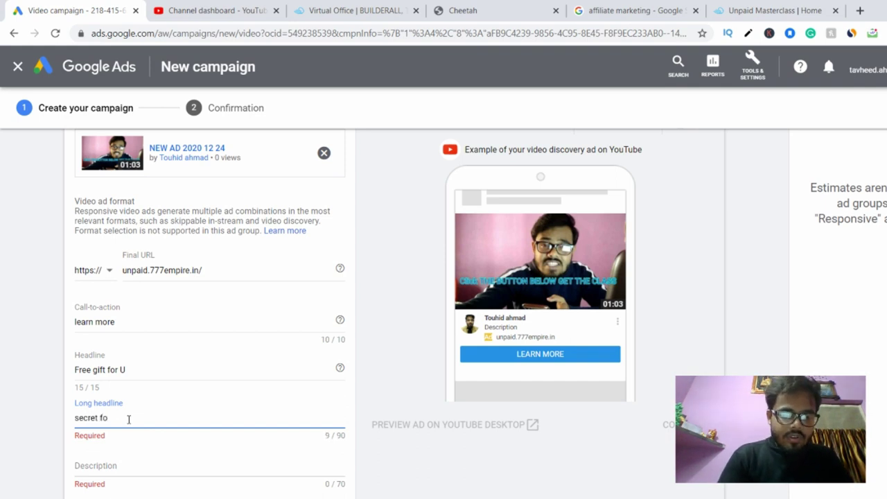
{"action": "key", "text": "BackSpace"}
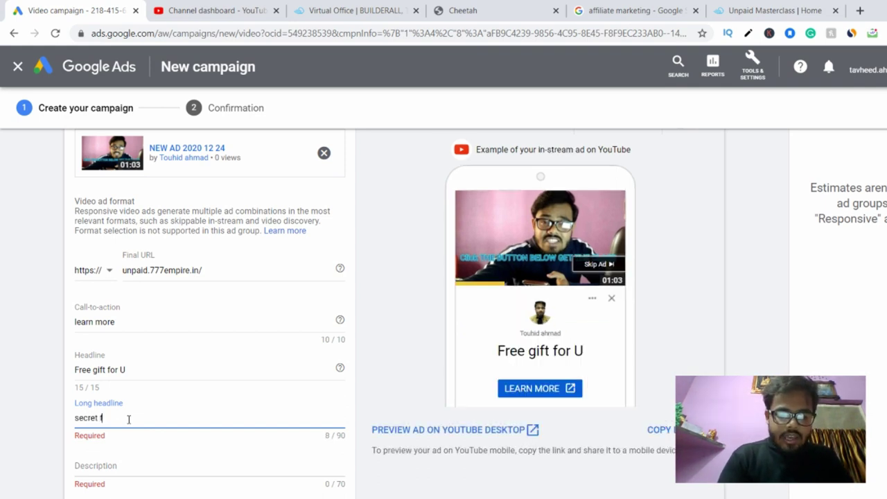
{"action": "type", "text": "of aff"}
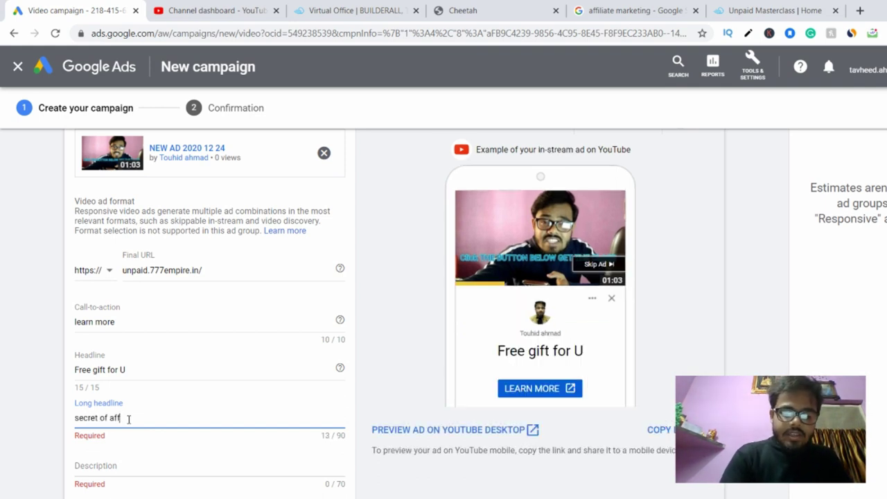
{"action": "type", "text": "iliate"}
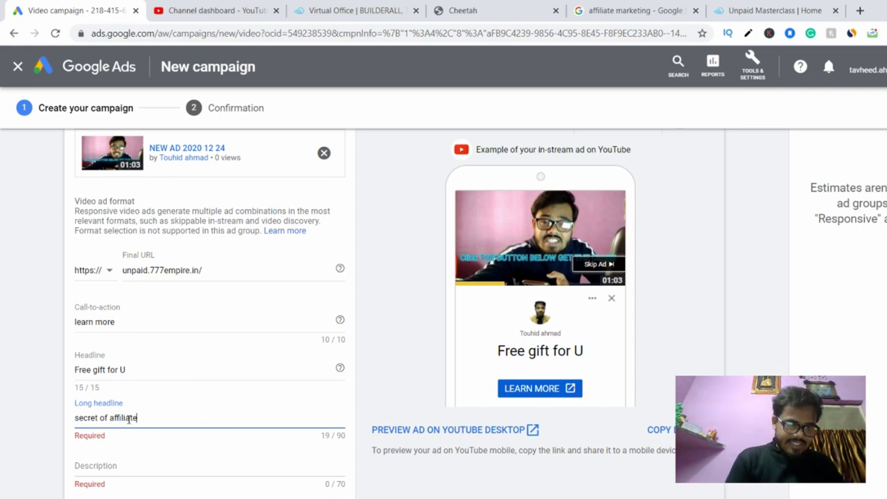
Enter "hidden trick of affiliate" as the video ad's description
{"action": "left_click", "coordinate": [128, 469]}
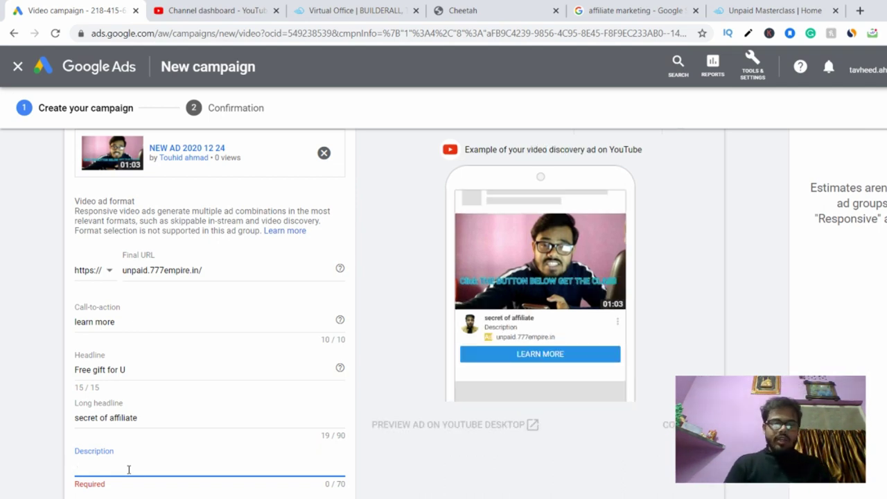
{"action": "type", "text": "hidden t"}
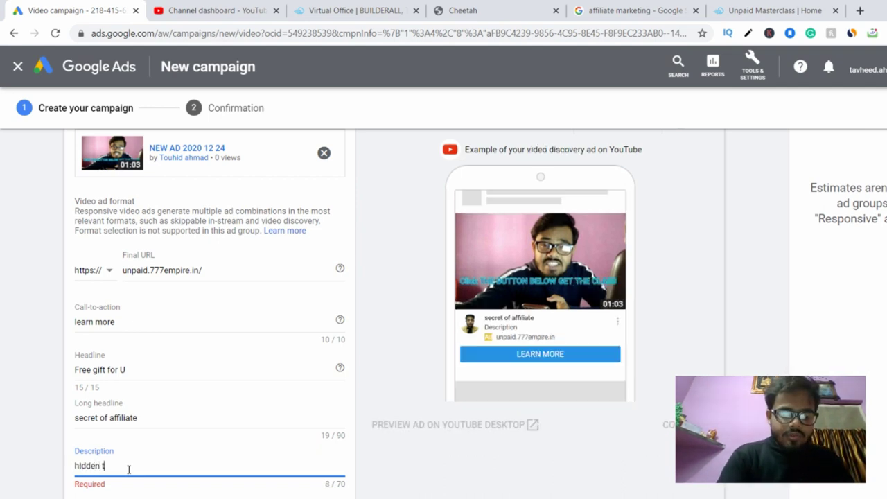
{"action": "type", "text": "rick of"}
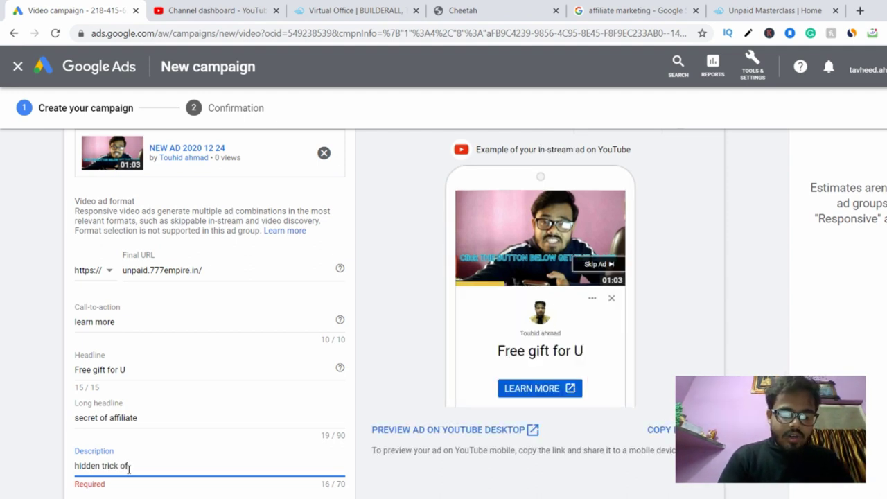
{"action": "type", "text": " affiliate"}
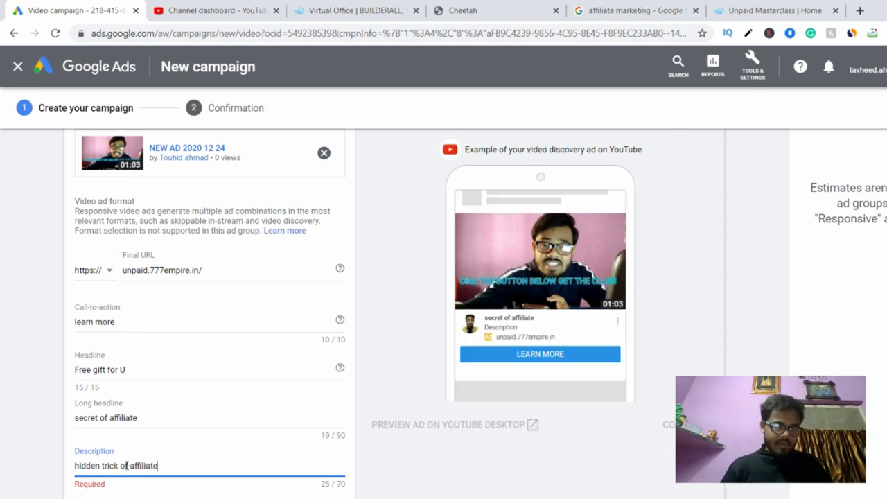
{"action": "left_click", "coordinate": [427, 482]}
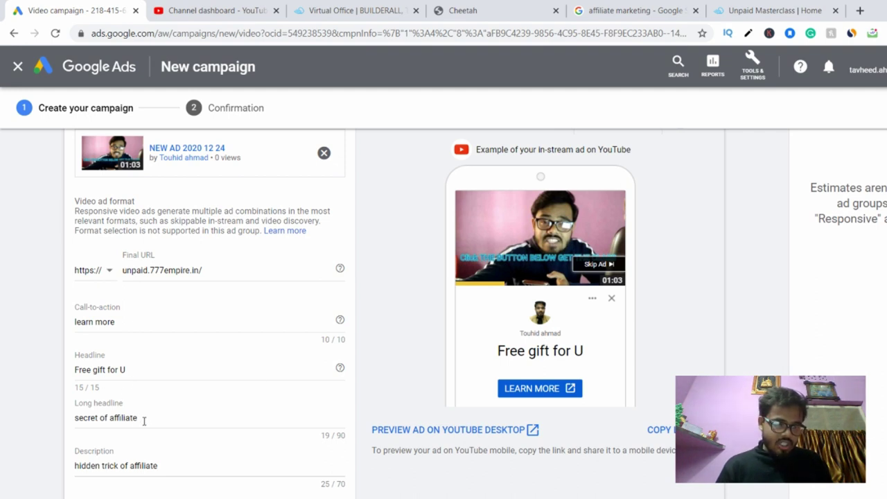
Replace the ad's long headline with "limited time offer"
{"action": "left_click_drag", "start_coordinate": [146, 421], "coordinate": [75, 420]}
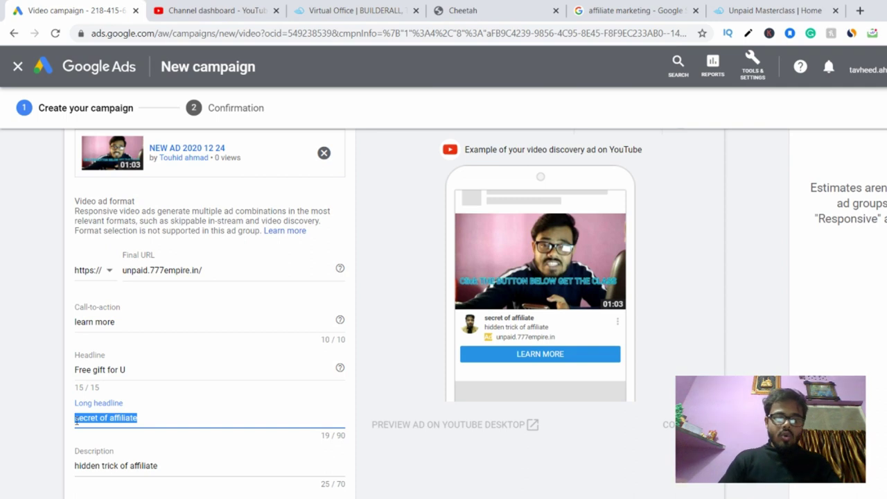
{"action": "type", "text": "limite"}
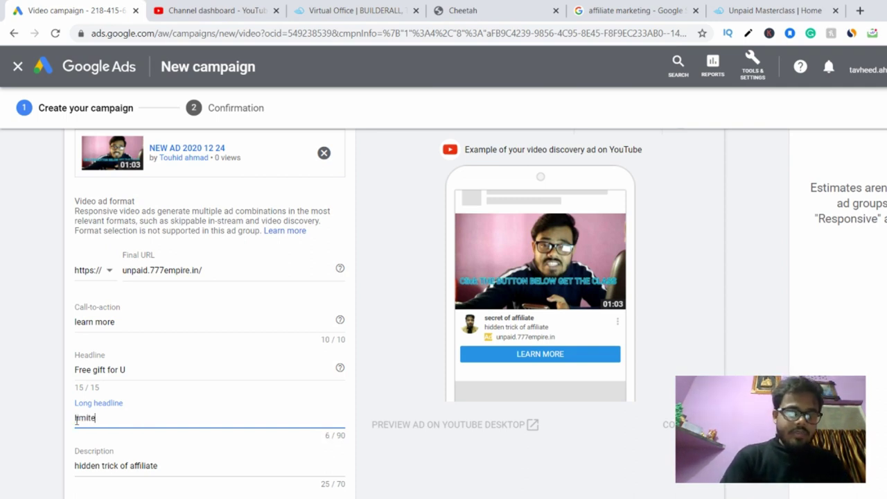
{"action": "type", "text": "d time offe"}
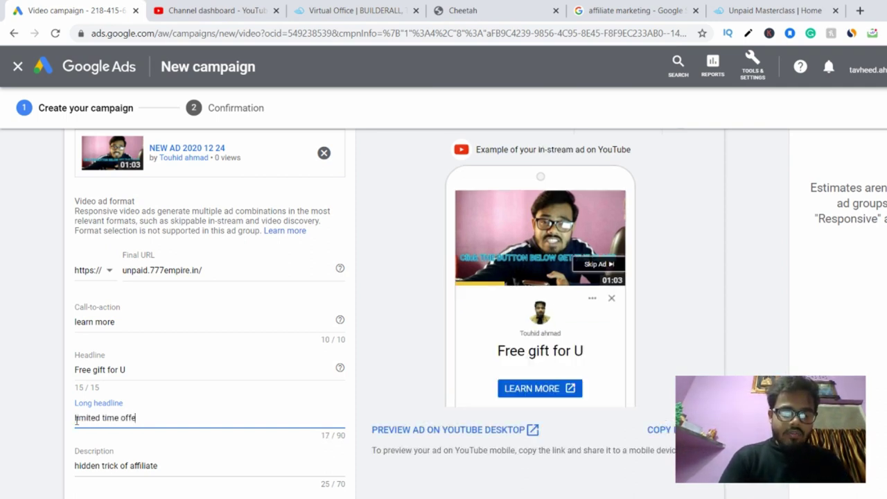
{"action": "type", "text": "r"}
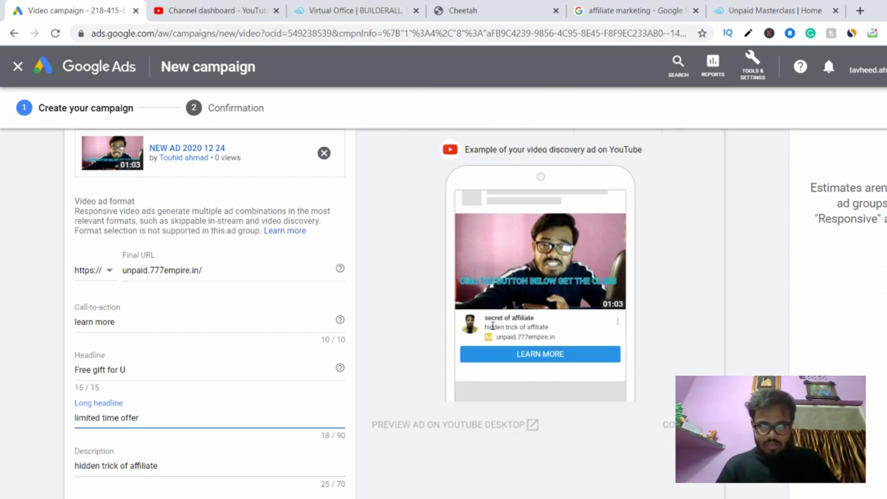
{"action": "left_click", "coordinate": [173, 478]}
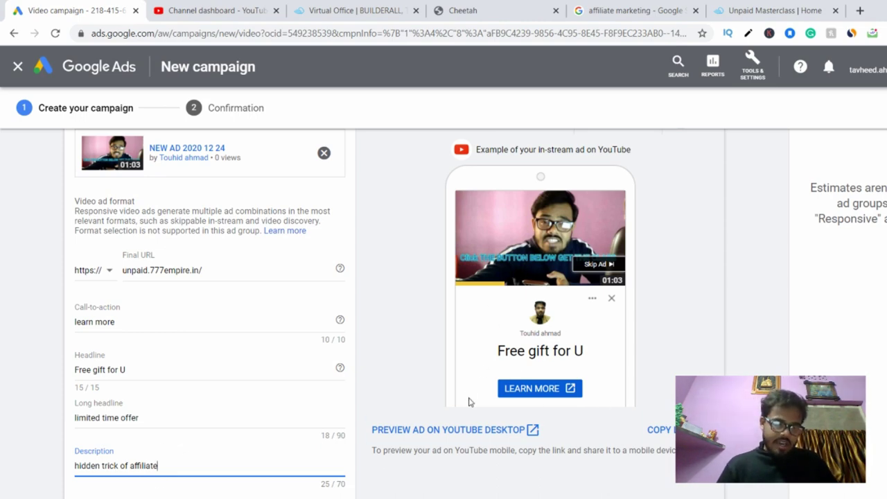
Check the completed video ad fields and try to create the campaign
{"action": "scroll", "coordinate": [315, 382], "scroll_direction": "down", "scroll_amount": 1}
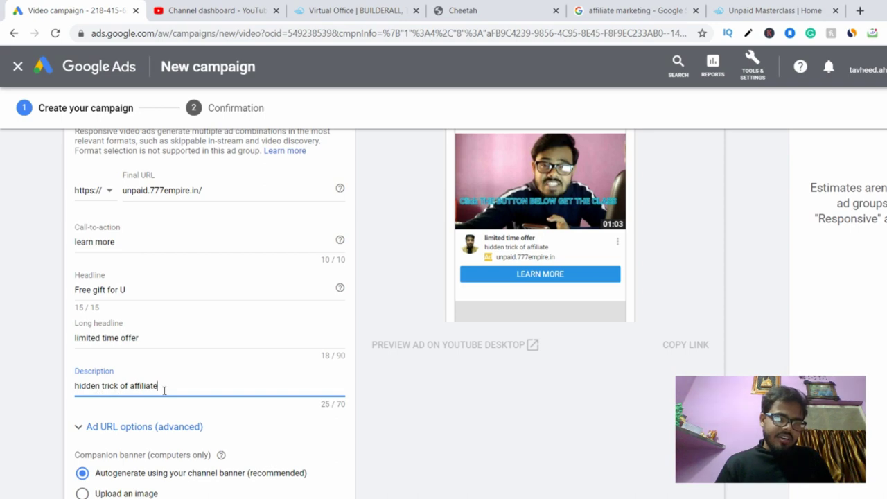
{"action": "scroll", "coordinate": [201, 396], "scroll_direction": "down", "scroll_amount": 1}
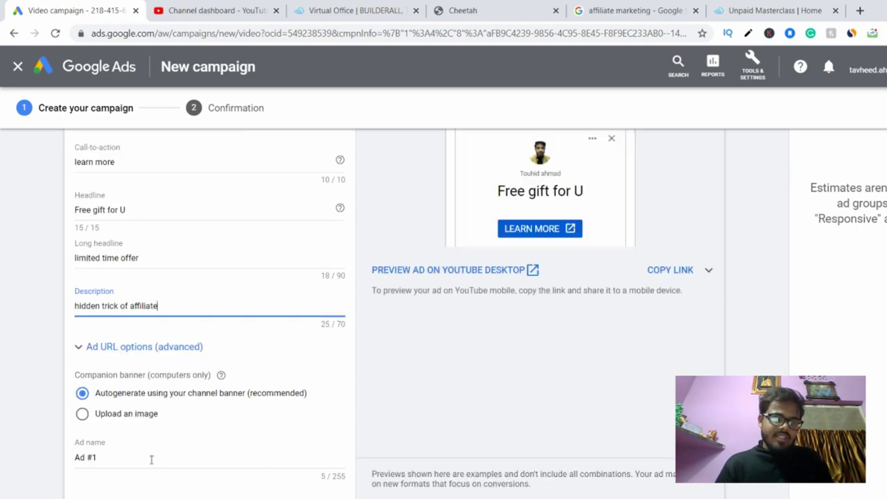
{"action": "scroll", "coordinate": [150, 460], "scroll_direction": "down", "scroll_amount": 1}
{"action": "scroll", "coordinate": [154, 459], "scroll_direction": "up", "scroll_amount": 1}
{"action": "scroll", "coordinate": [146, 450], "scroll_direction": "up", "scroll_amount": 2}
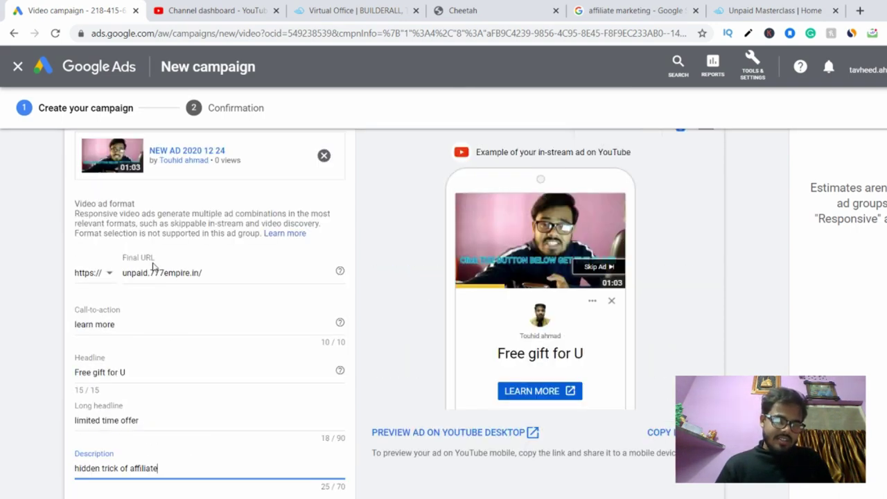
{"action": "scroll", "coordinate": [202, 245], "scroll_direction": "up", "scroll_amount": 1}
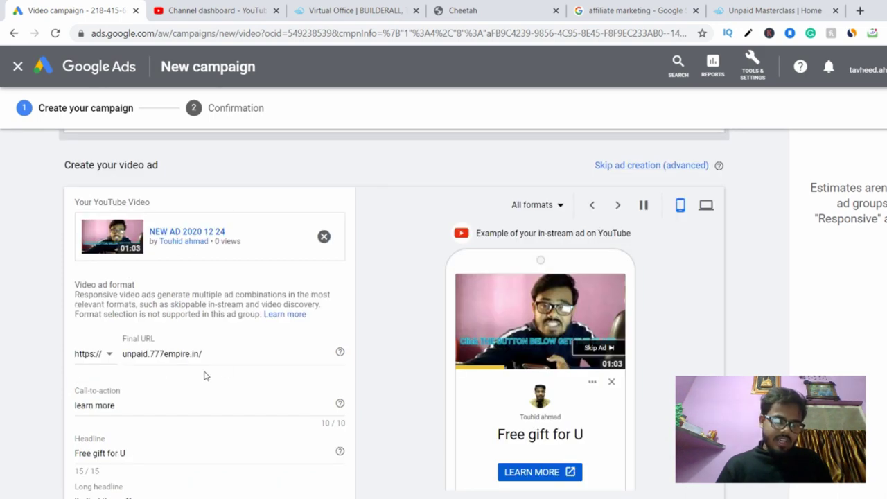
{"action": "scroll", "coordinate": [206, 375], "scroll_direction": "down", "scroll_amount": 4}
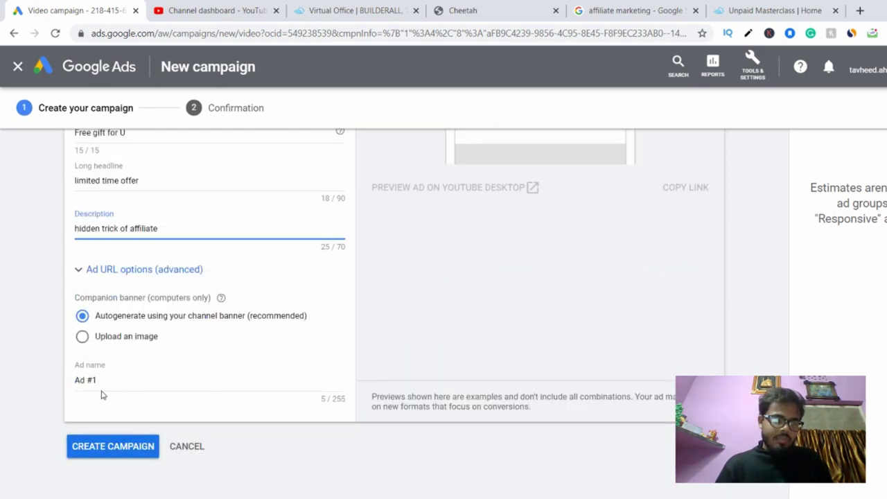
{"action": "left_click", "coordinate": [113, 448]}
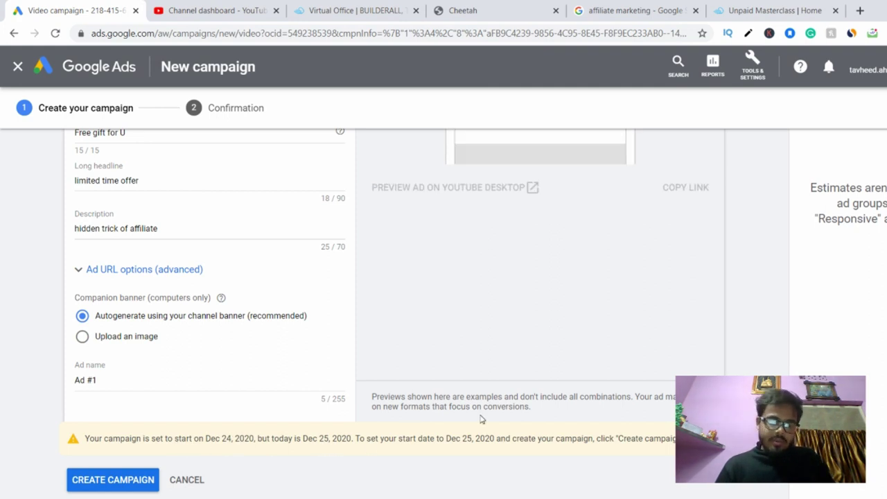
Set the campaign's start date to Dec 25, 2020 in the budget and dates settings
{"action": "scroll", "coordinate": [476, 418], "scroll_direction": "up", "scroll_amount": 20}
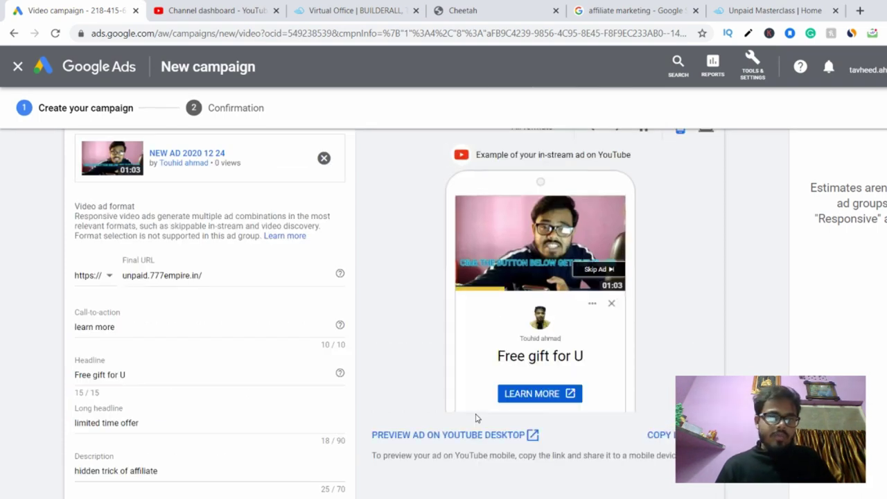
{"action": "scroll", "coordinate": [476, 418], "scroll_direction": "up", "scroll_amount": 1}
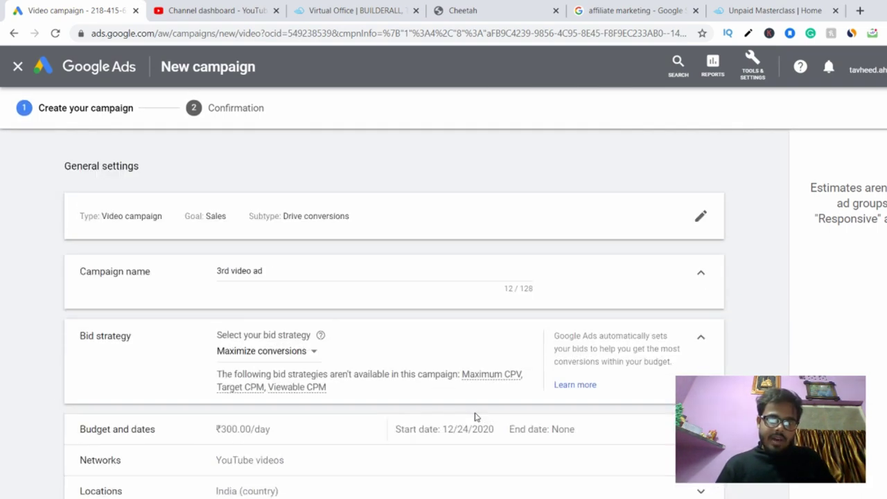
{"action": "scroll", "coordinate": [478, 417], "scroll_direction": "down", "scroll_amount": 1}
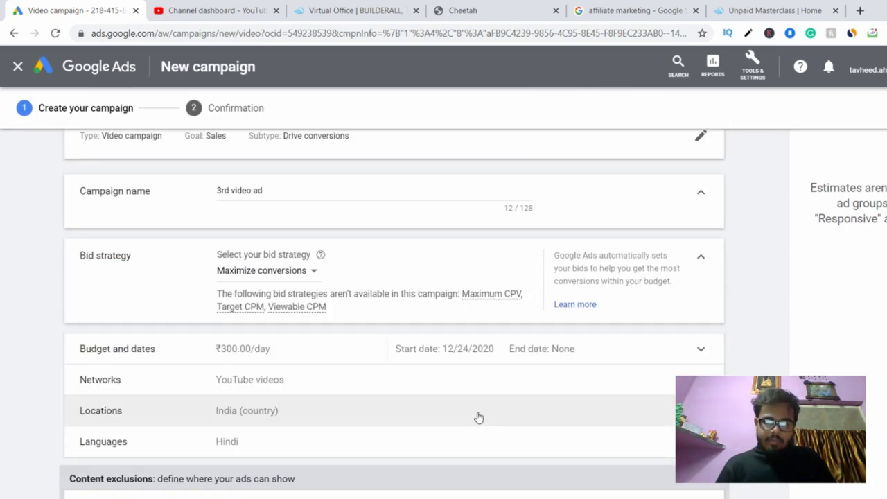
{"action": "scroll", "coordinate": [478, 418], "scroll_direction": "down", "scroll_amount": 1}
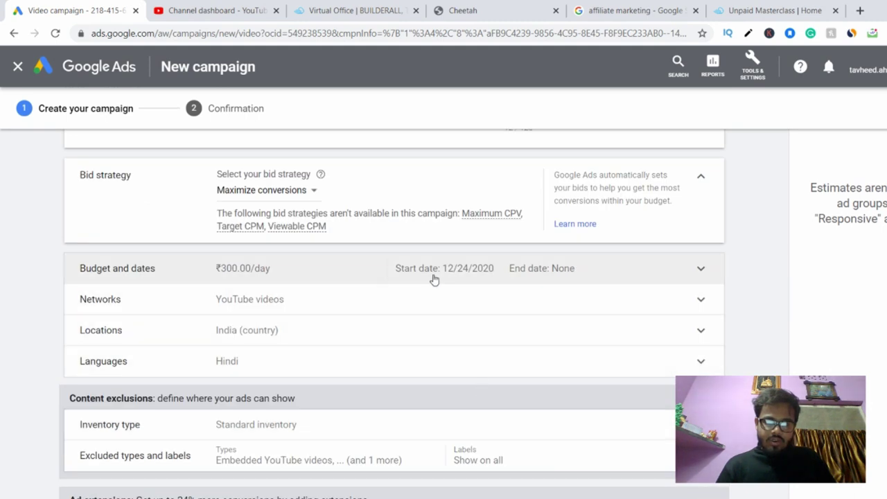
{"action": "left_click", "coordinate": [419, 273]}
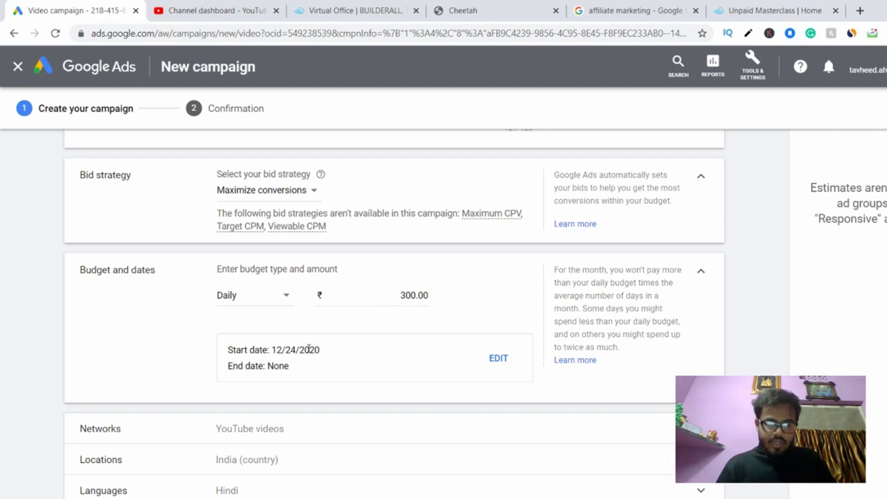
{"action": "left_click", "coordinate": [406, 305]}
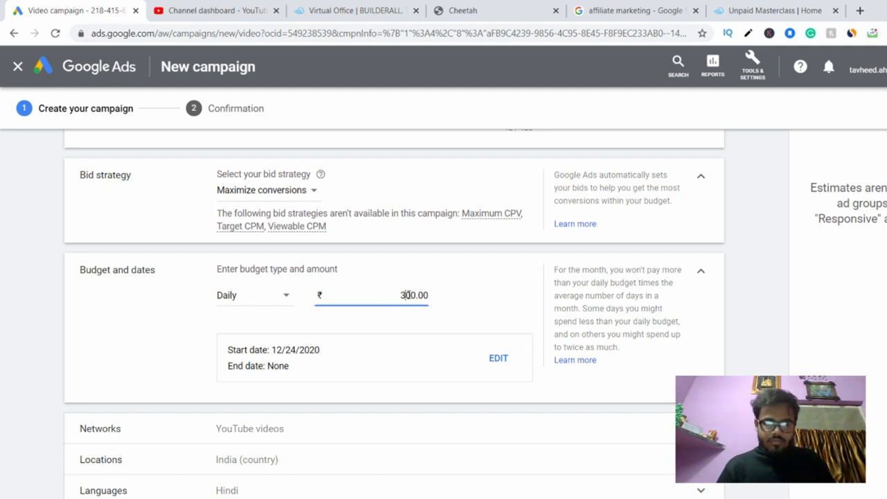
{"action": "left_click", "coordinate": [500, 358]}
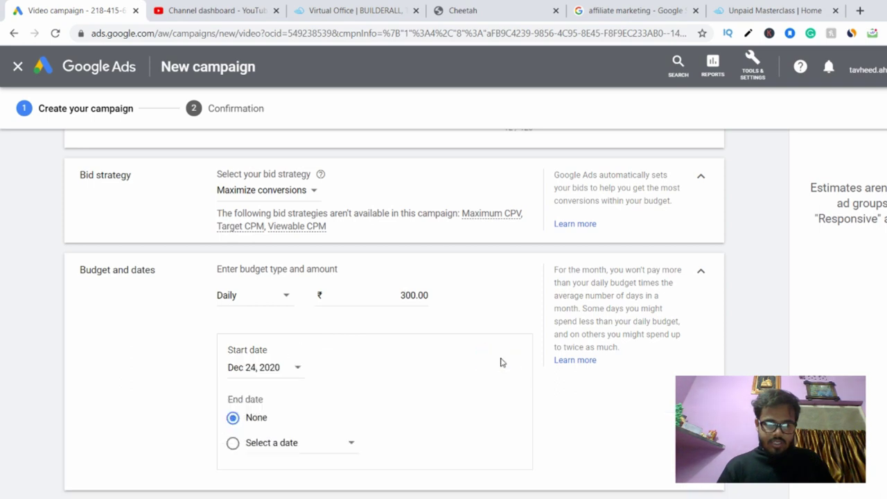
{"action": "left_click", "coordinate": [269, 373]}
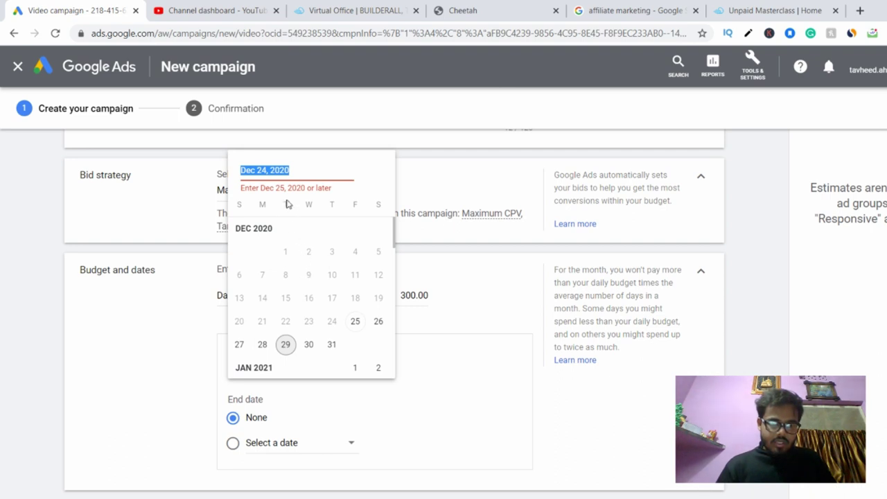
{"action": "left_click", "coordinate": [354, 321]}
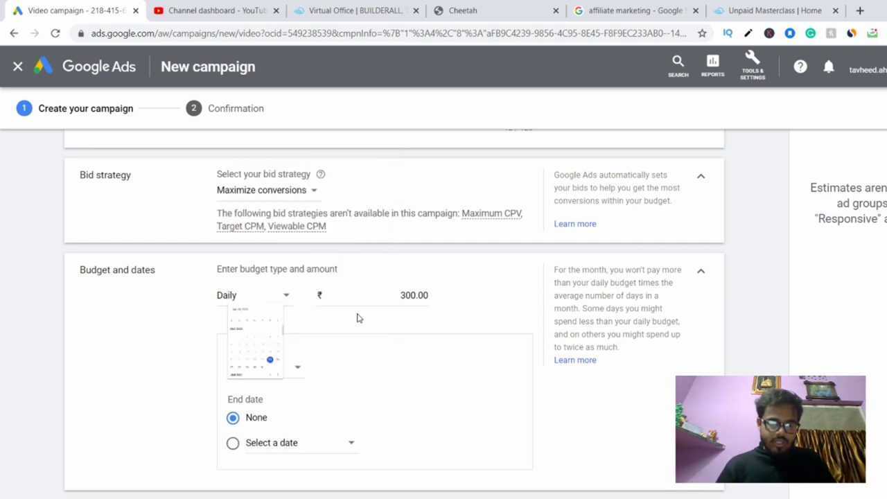
{"action": "left_click", "coordinate": [701, 274]}
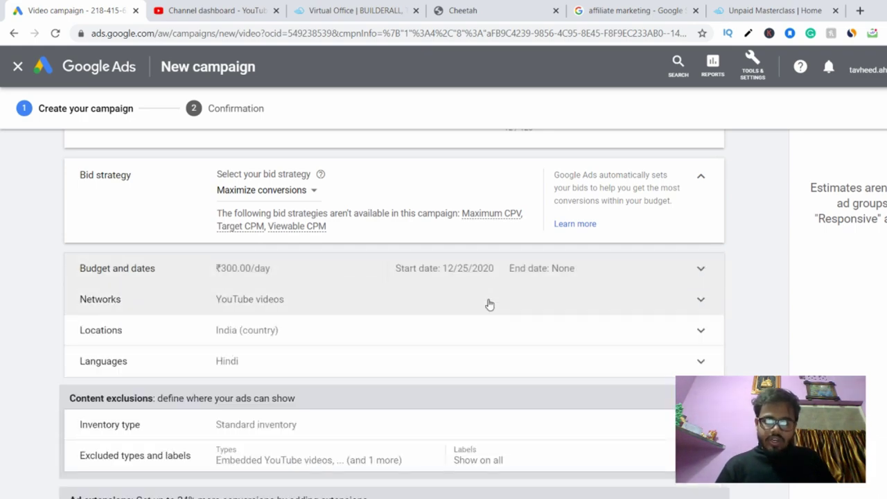
Review the video ad texts, general campaign settings, additional settings and ad group targeting before submission
{"action": "scroll", "coordinate": [433, 369], "scroll_direction": "down", "scroll_amount": 10}
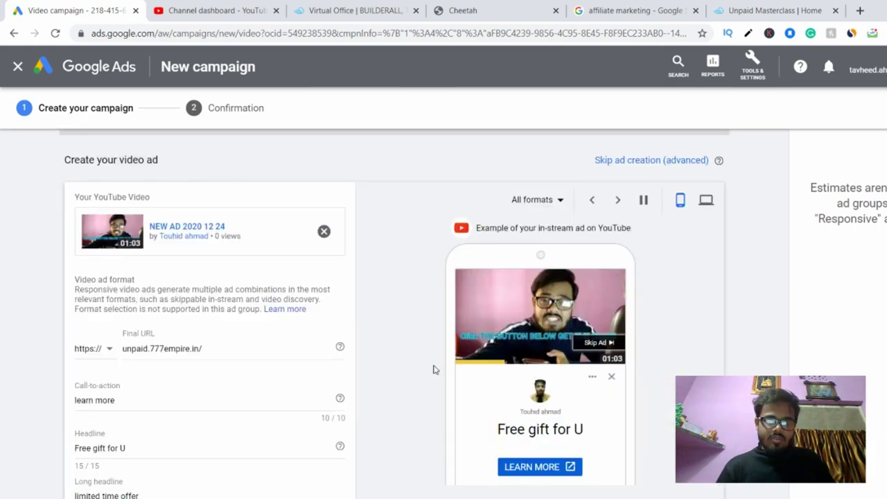
{"action": "scroll", "coordinate": [434, 369], "scroll_direction": "down", "scroll_amount": 6}
{"action": "scroll", "coordinate": [259, 356], "scroll_direction": "up", "scroll_amount": 5}
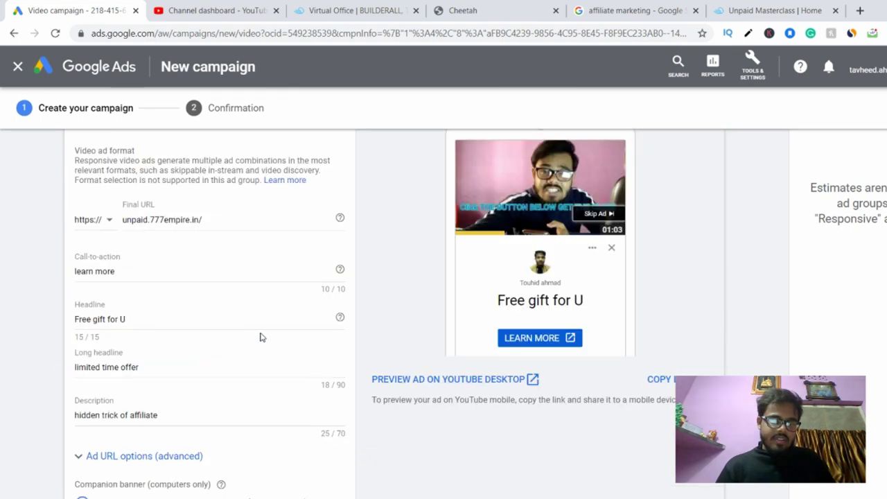
{"action": "scroll", "coordinate": [260, 337], "scroll_direction": "up", "scroll_amount": 12}
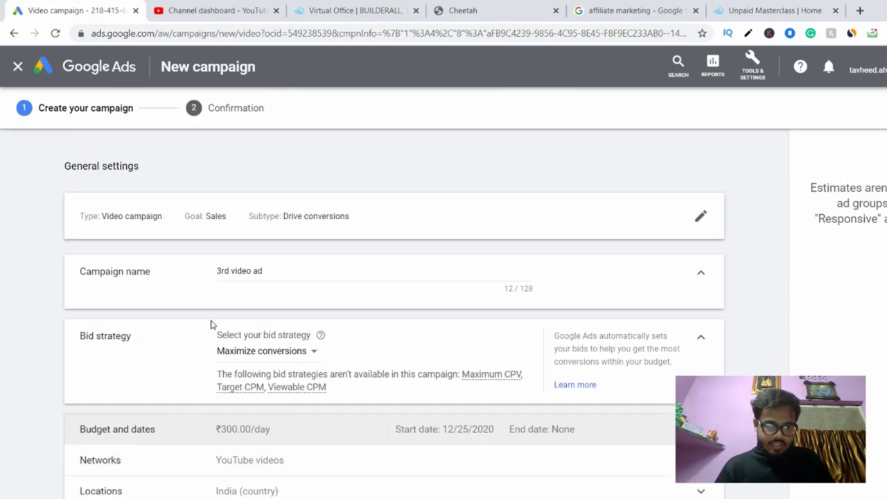
{"action": "scroll", "coordinate": [224, 283], "scroll_direction": "down", "scroll_amount": 1}
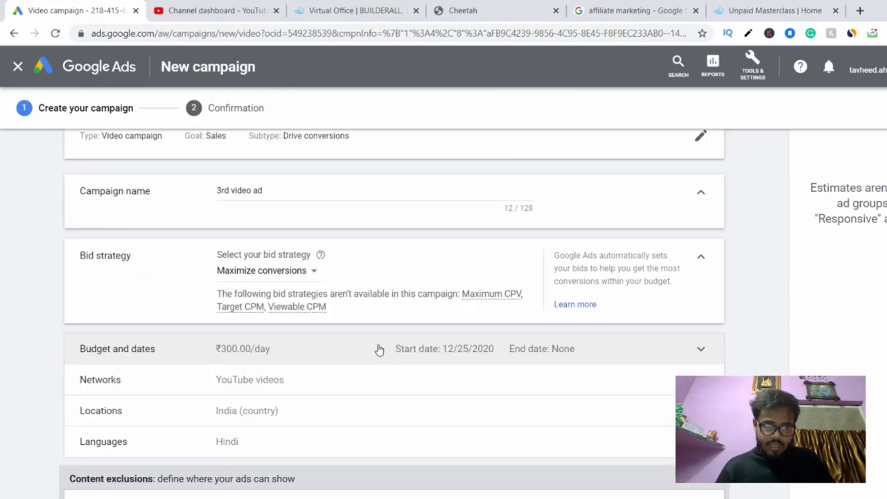
{"action": "scroll", "coordinate": [380, 349], "scroll_direction": "down", "scroll_amount": 1}
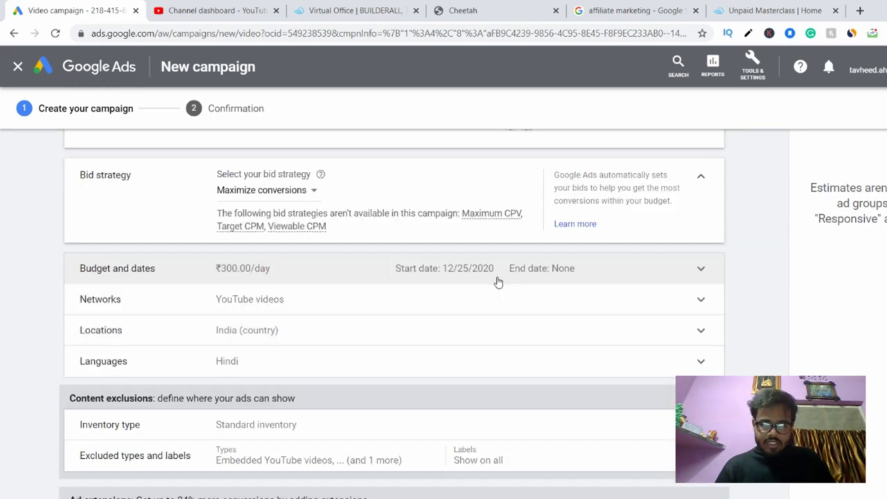
{"action": "scroll", "coordinate": [434, 323], "scroll_direction": "down", "scroll_amount": 5}
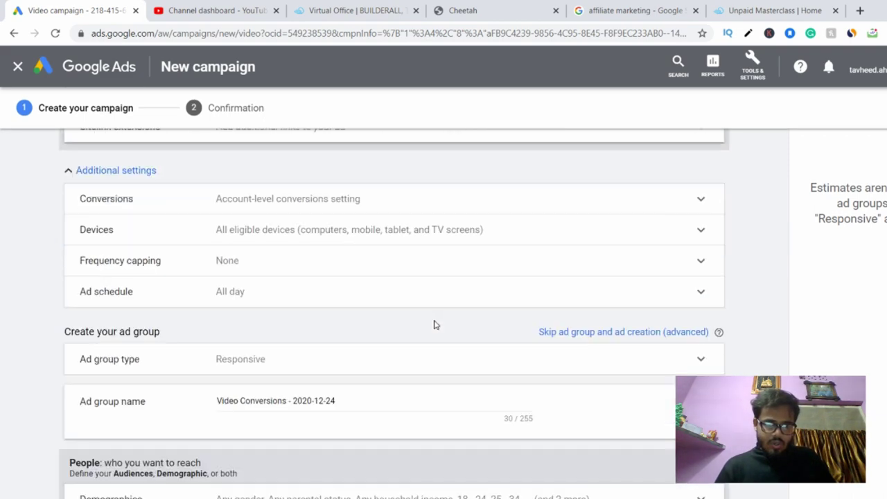
{"action": "scroll", "coordinate": [434, 325], "scroll_direction": "down", "scroll_amount": 3}
{"action": "scroll", "coordinate": [434, 324], "scroll_direction": "up", "scroll_amount": 1}
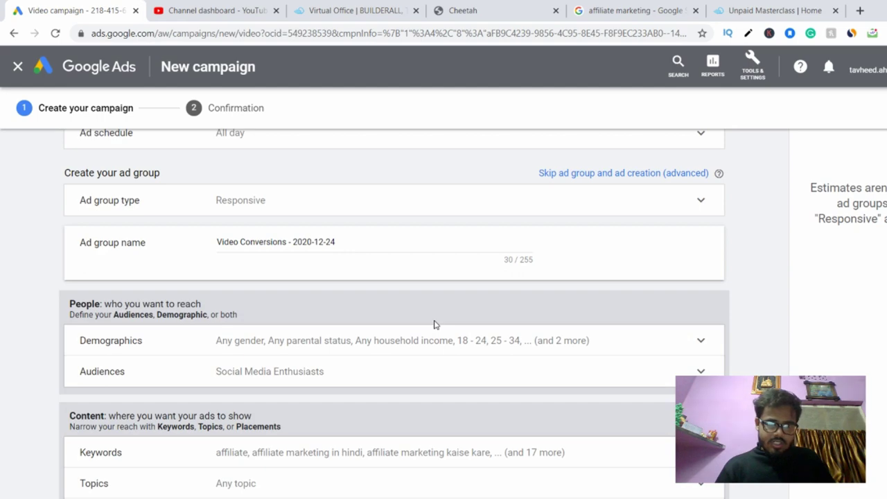
Create the video campaign and continue from the confirmation page to the campaign
{"action": "scroll", "coordinate": [434, 325], "scroll_direction": "down", "scroll_amount": 10}
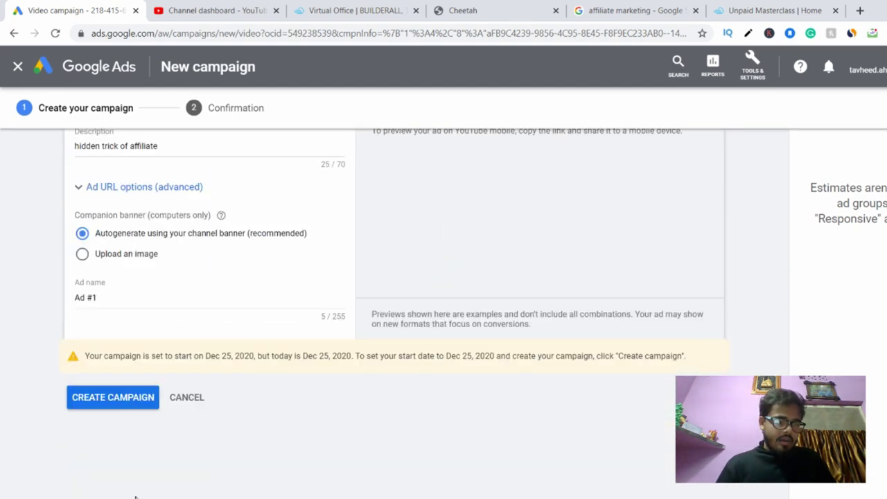
{"action": "left_click", "coordinate": [123, 403]}
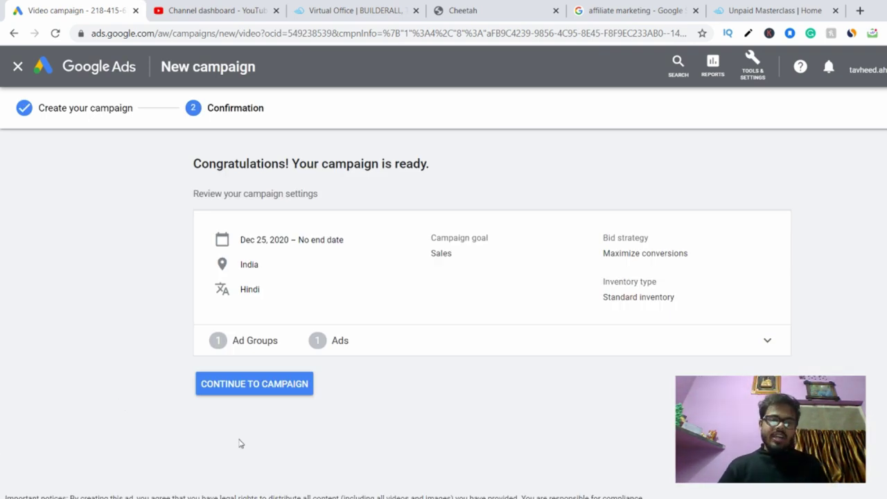
{"action": "left_click", "coordinate": [257, 388]}
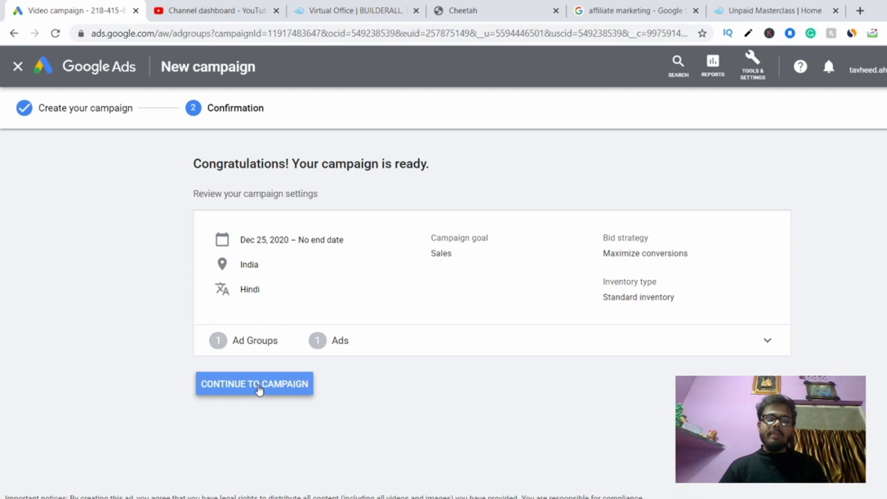